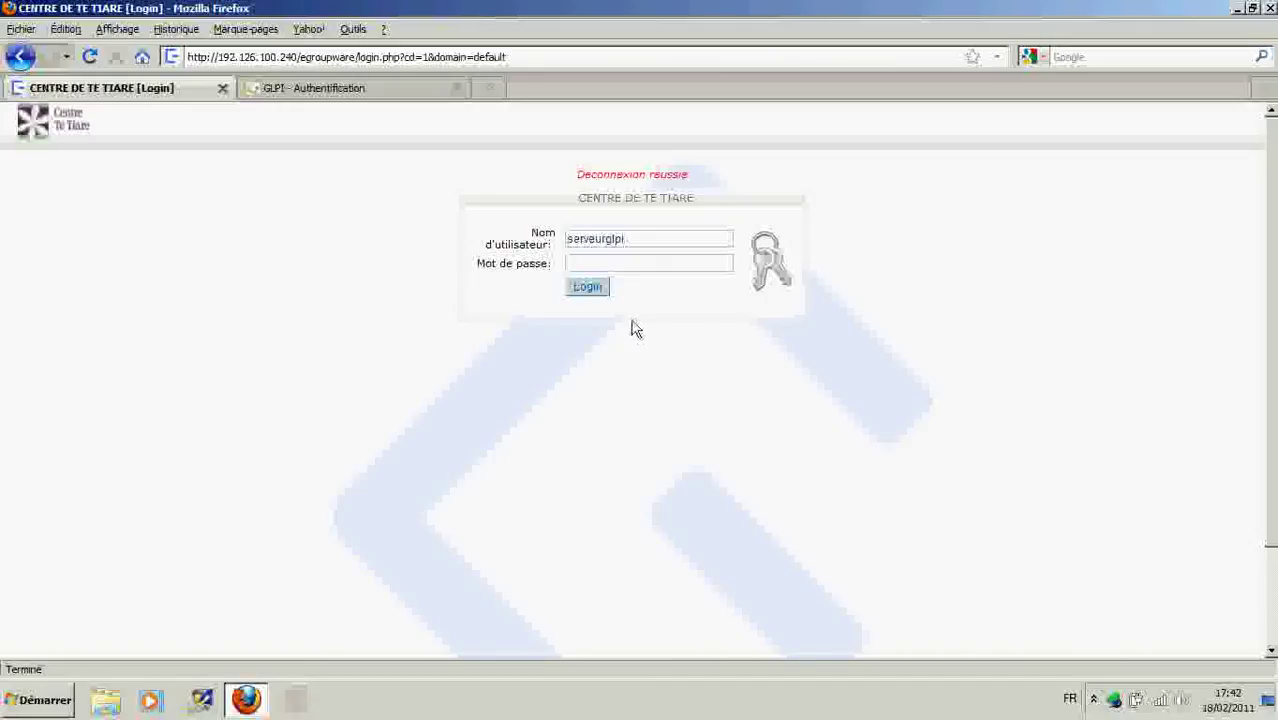
Log in to the serveurglpi account by entering its password.
left_click(672, 265)
type("••••••••")
key("Return")
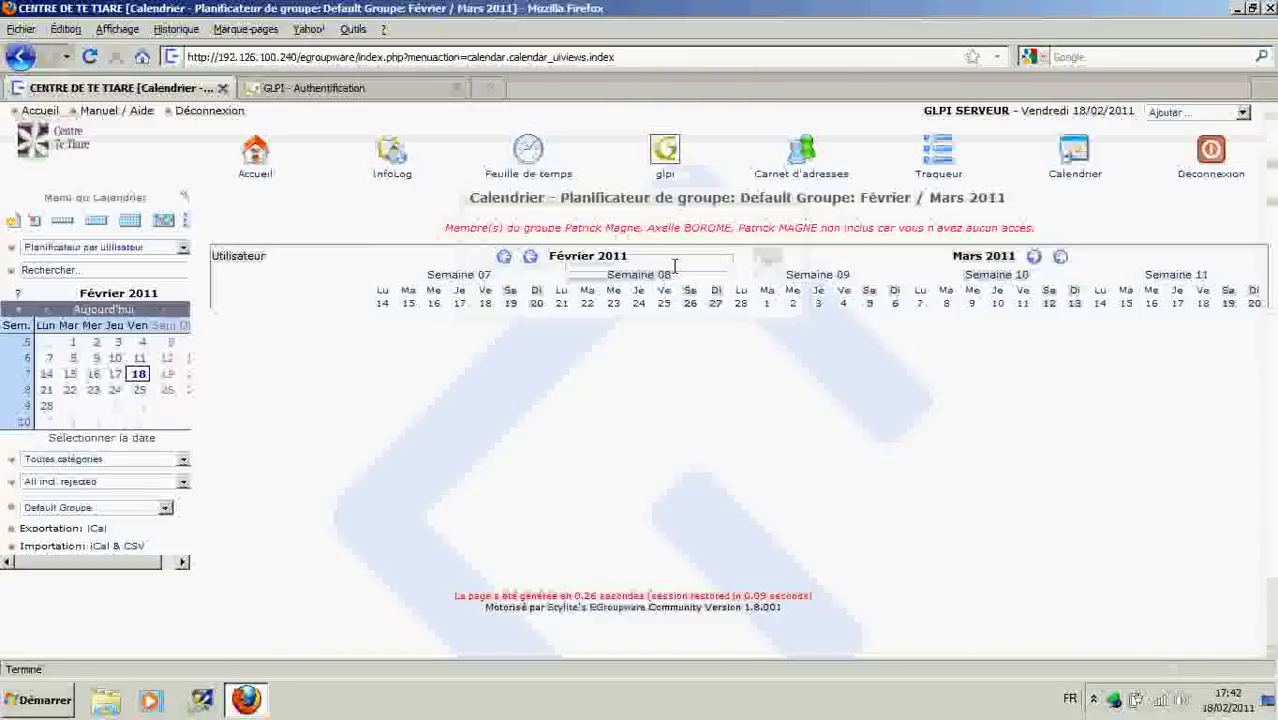
Start a new entry in InfoLog and set its type to Tâche.
left_click(393, 174)
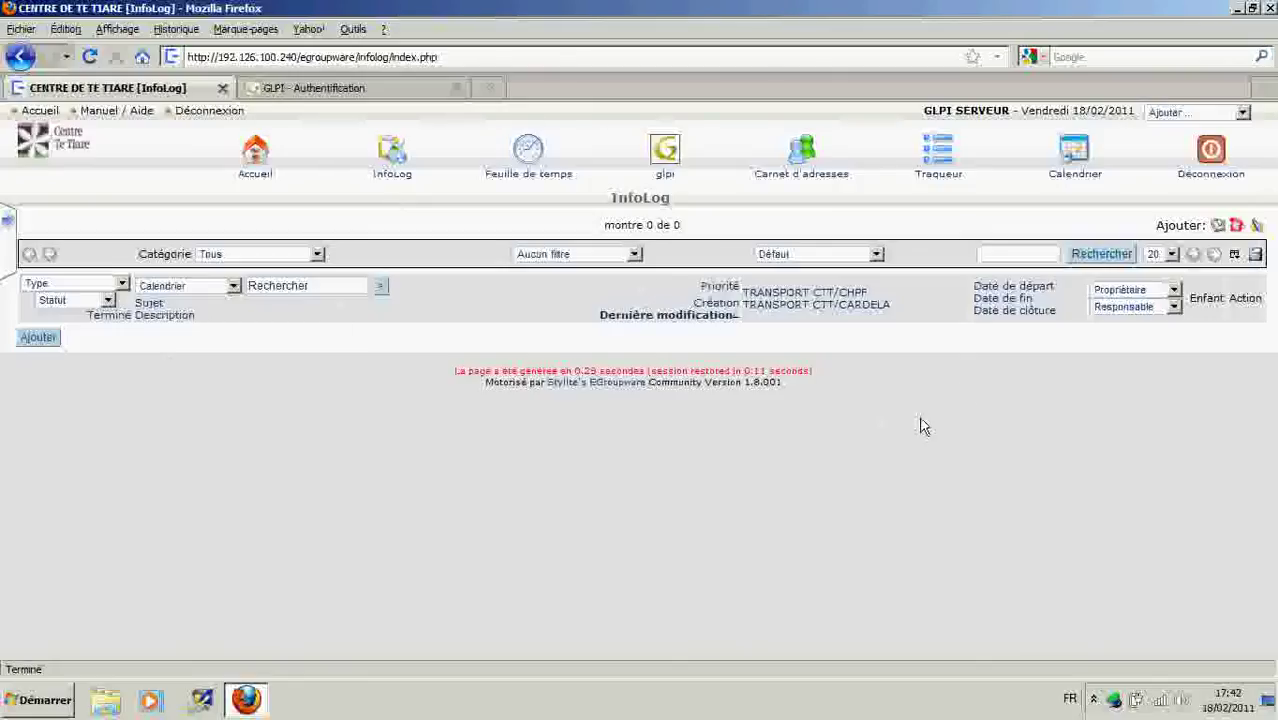
left_click(1257, 230)
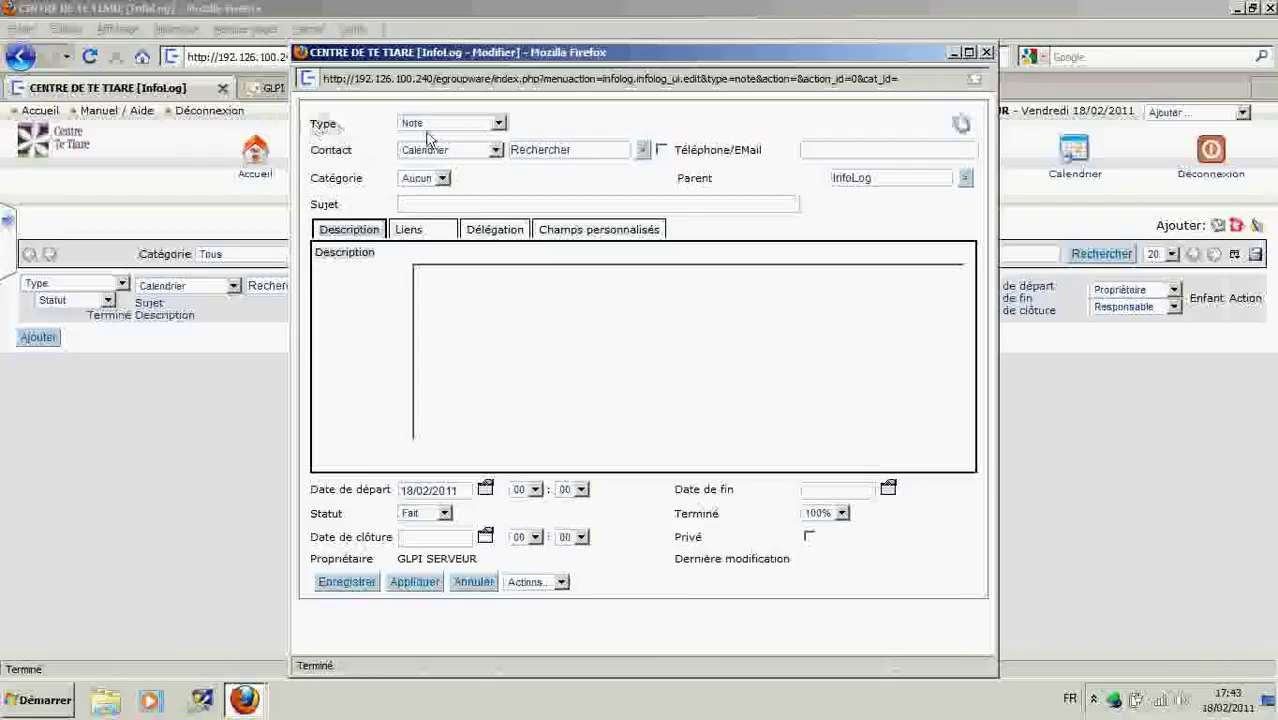
left_click(478, 124)
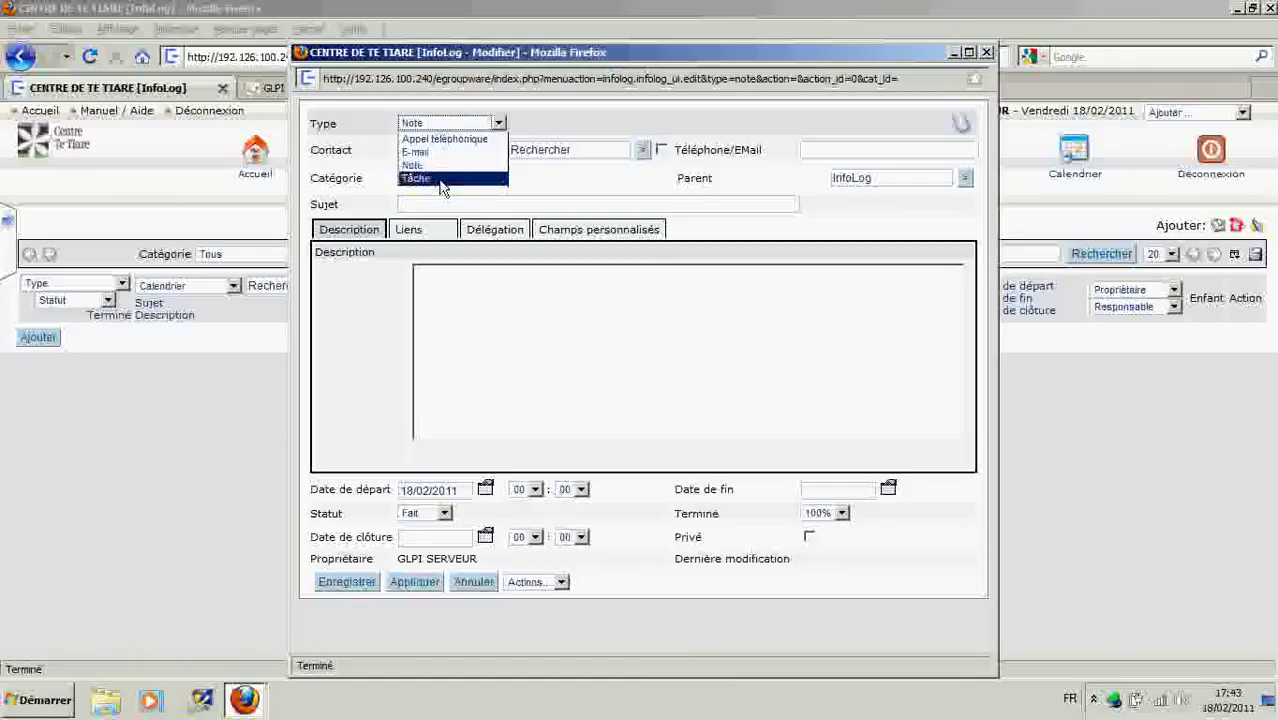
left_click(445, 178)
left_click(462, 128)
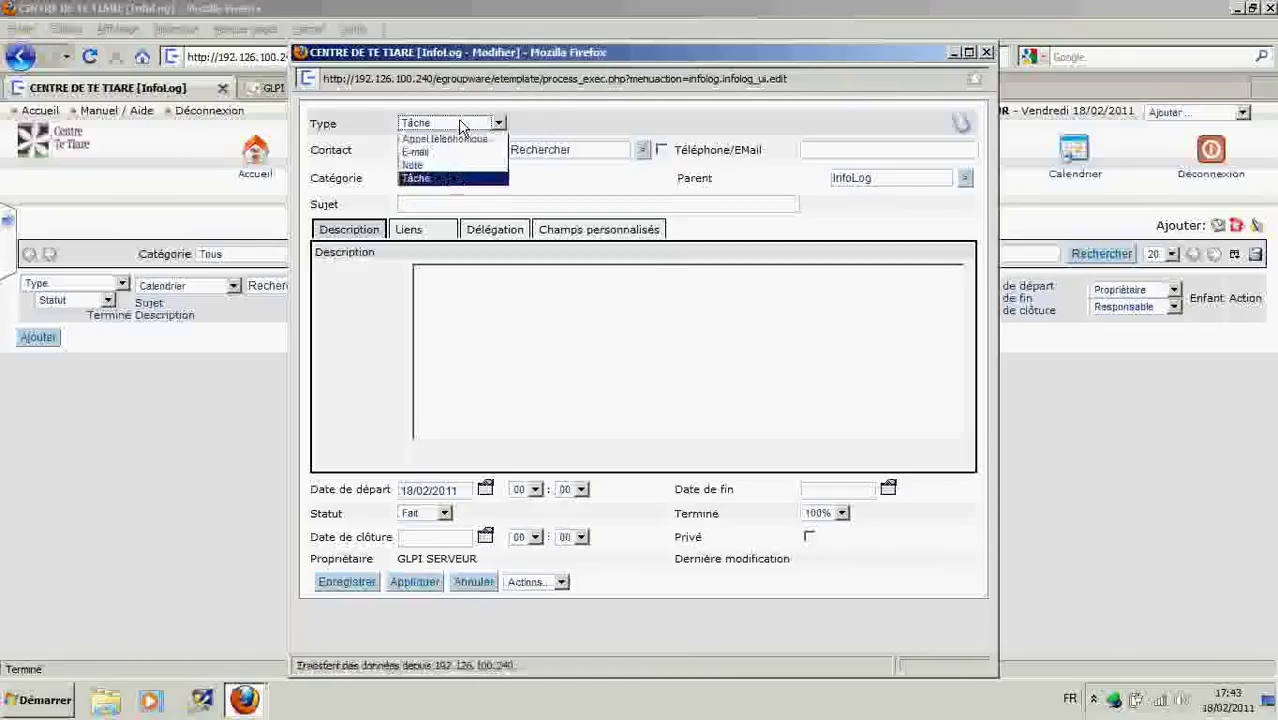
left_click(446, 148)
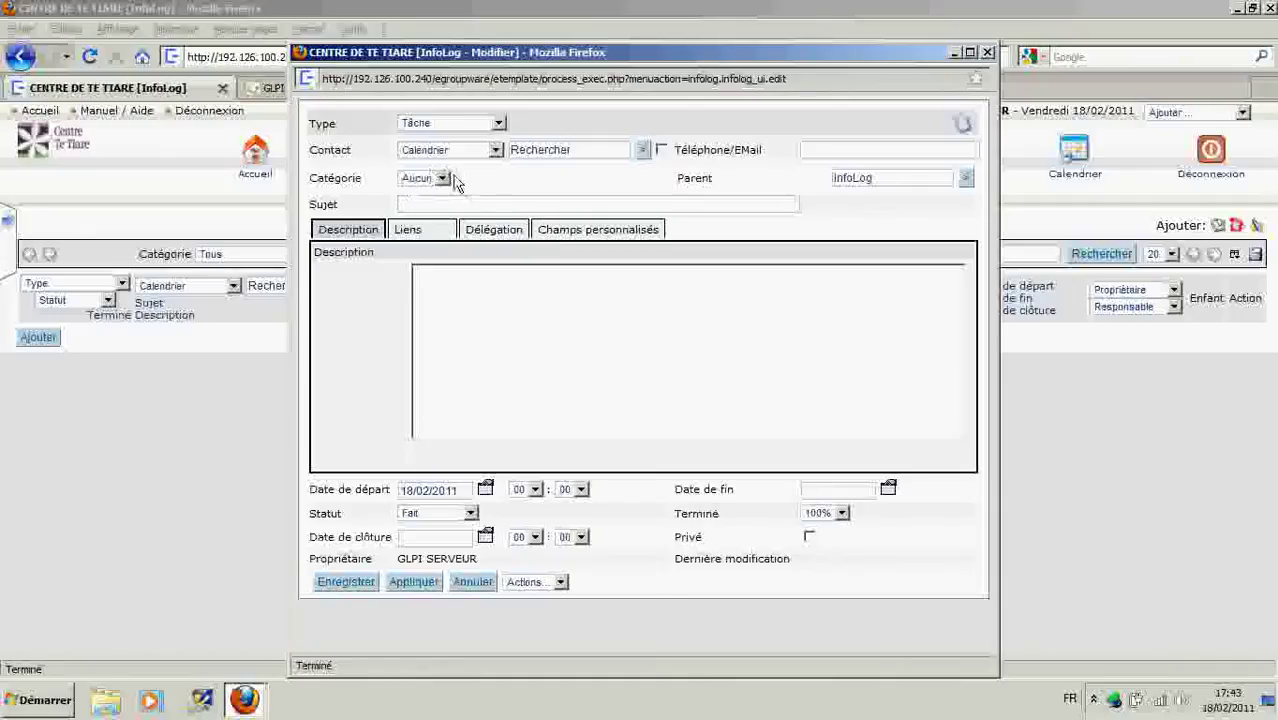
Give the task the subject "Une petite note de test" and the description "C'est juste pour faire un essai".
left_click(425, 205)
type("Une")
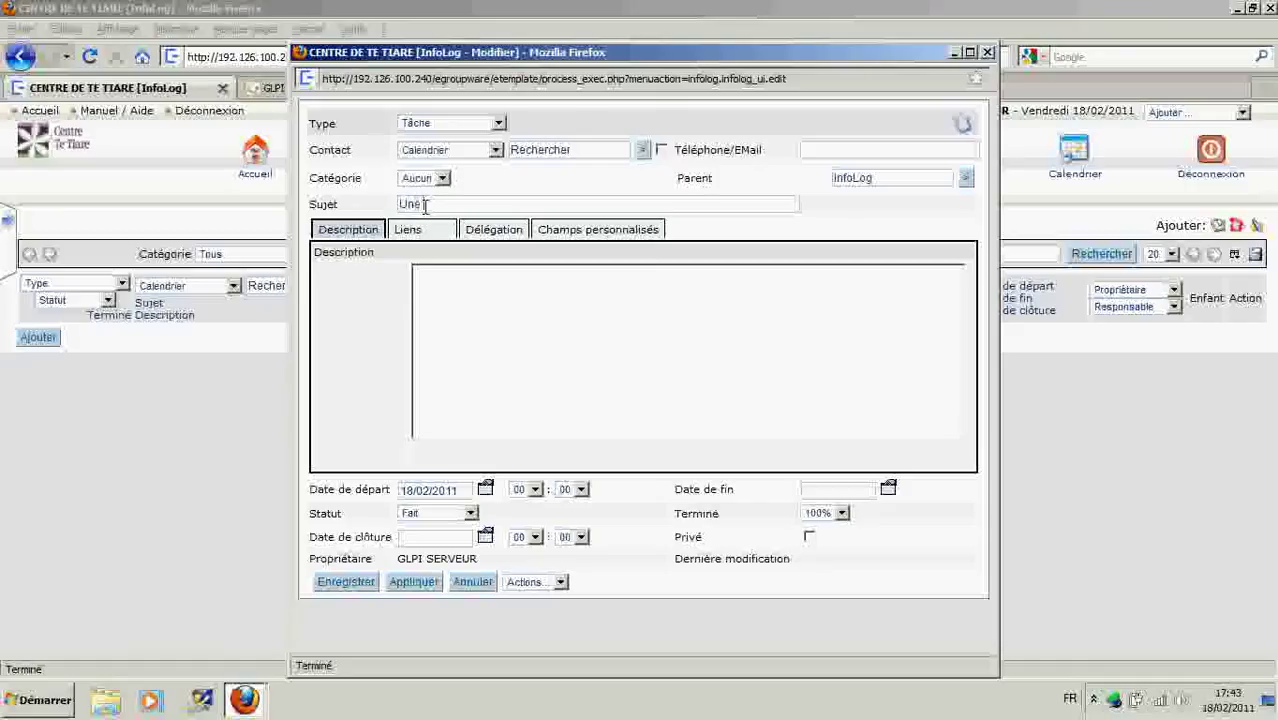
type(" petite note de test")
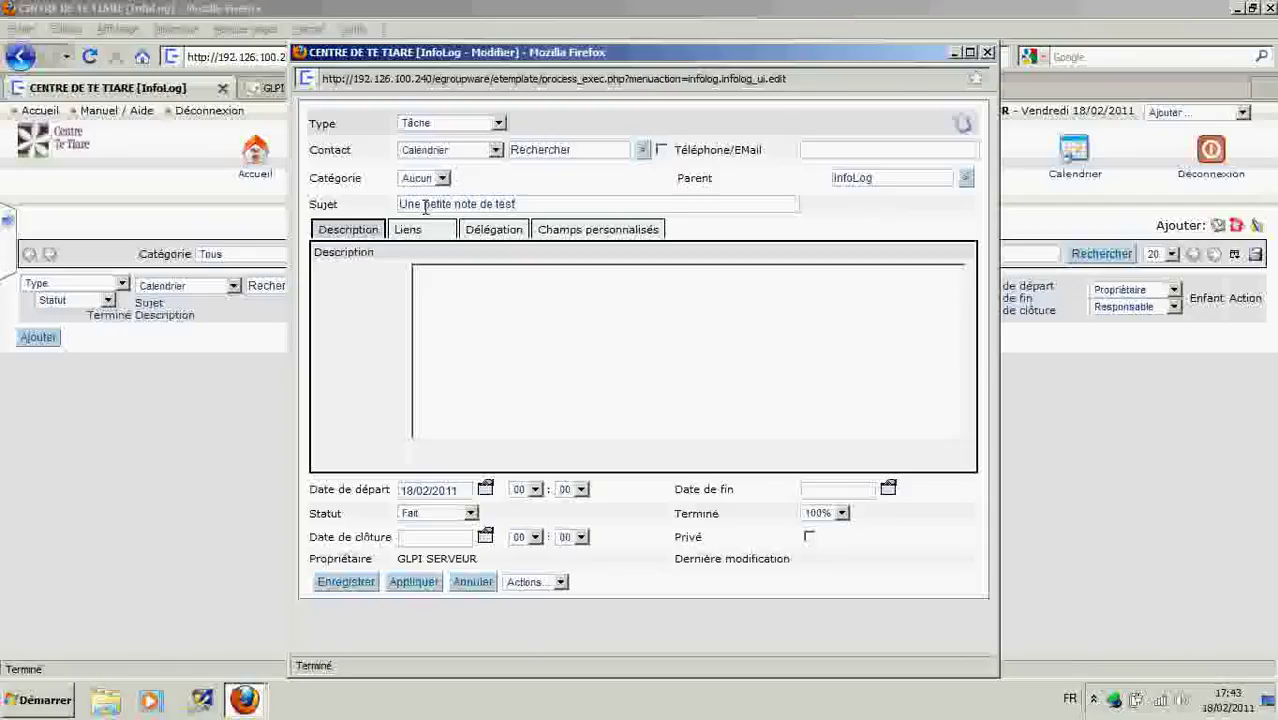
left_click(416, 280)
type("C'est juste pour faire u")
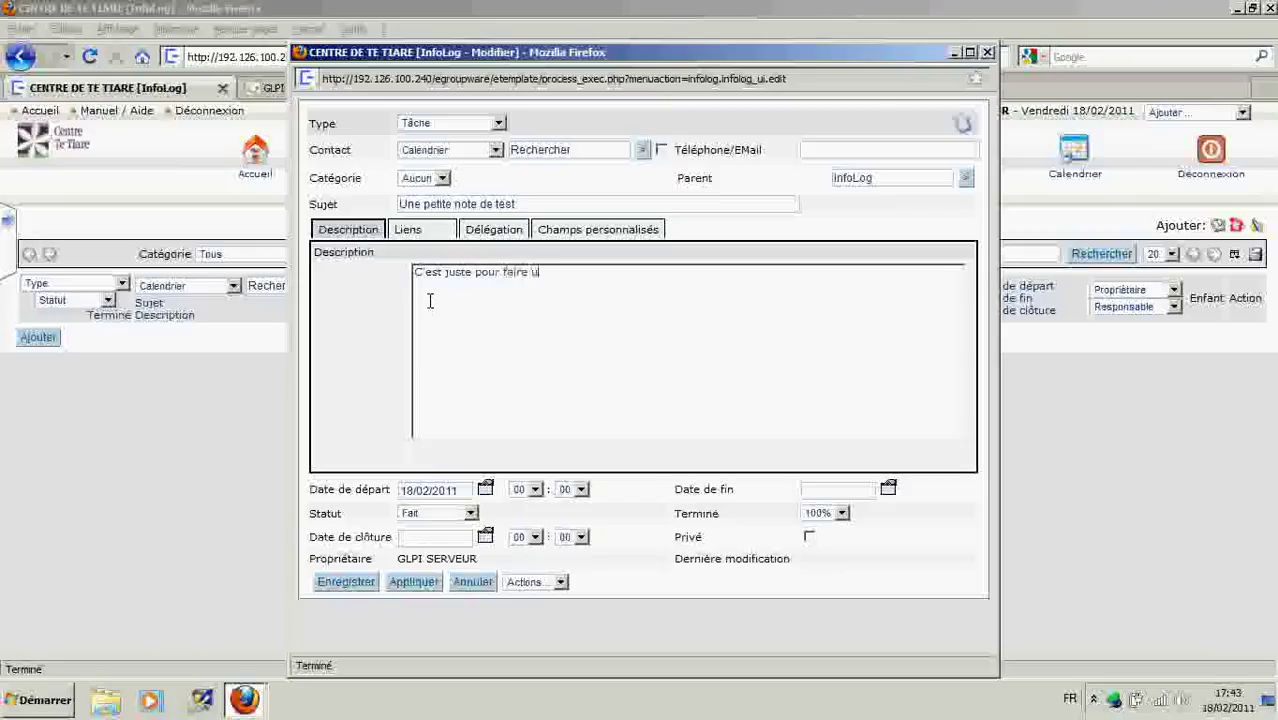
type("ne")
Open the account search for the task's delegation and add the eaglepro account to the selection.
left_click(492, 229)
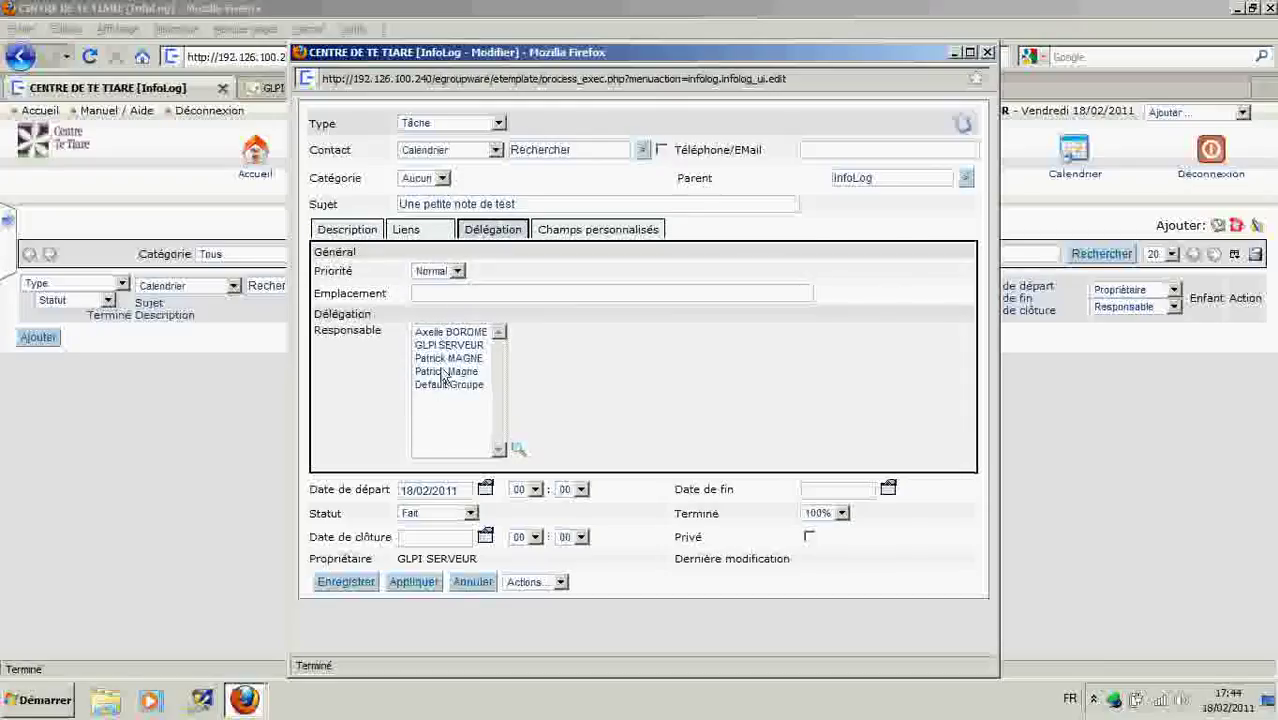
left_click(518, 451)
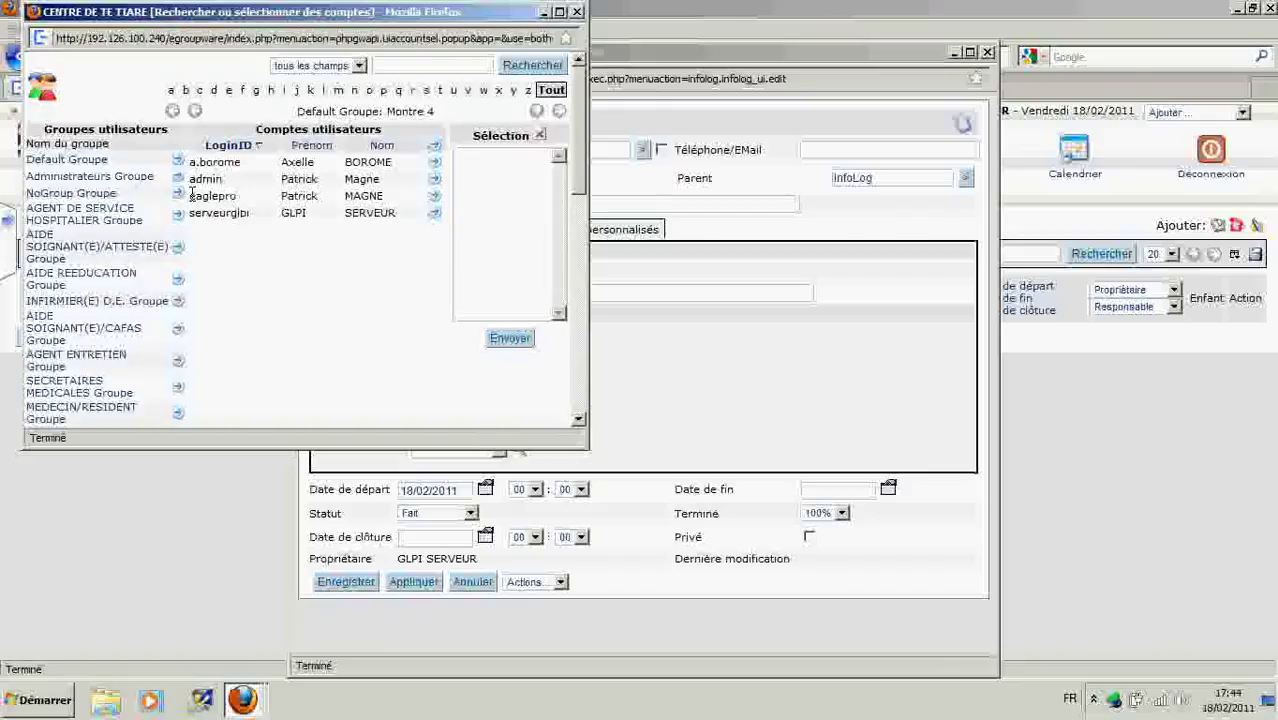
left_click_drag(193, 194, 236, 202)
left_click(434, 196)
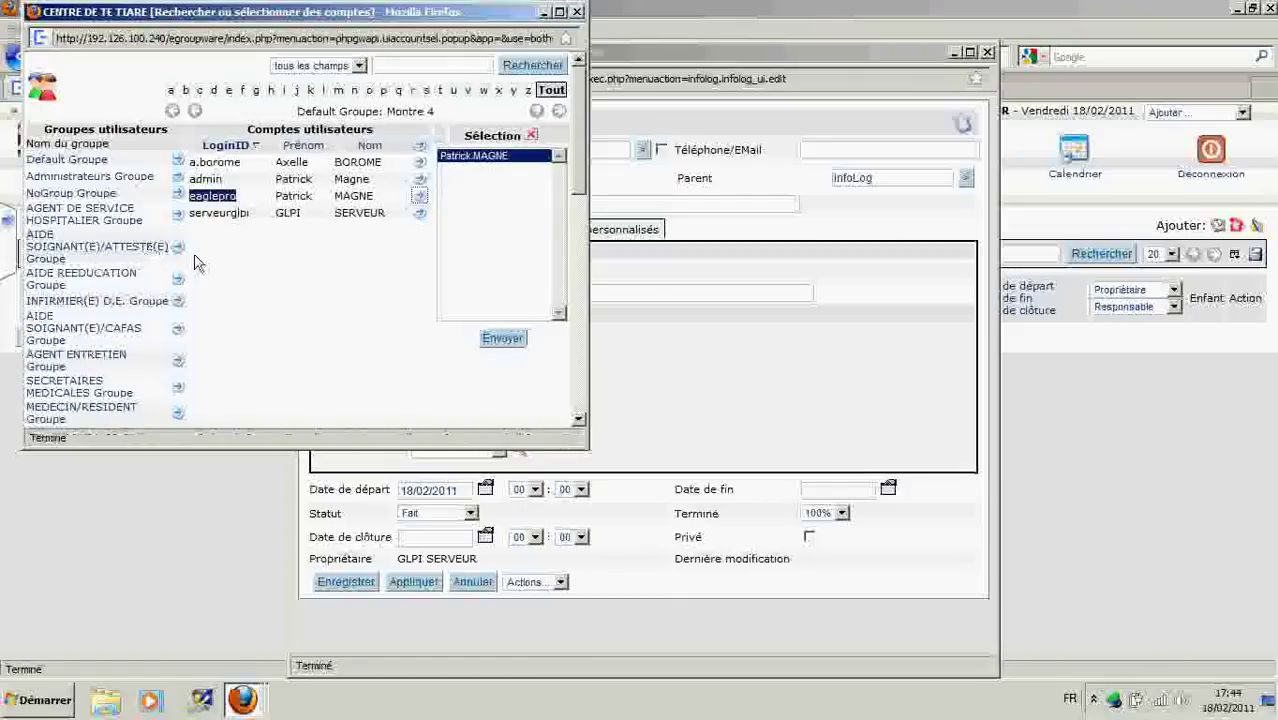
left_click(80, 250)
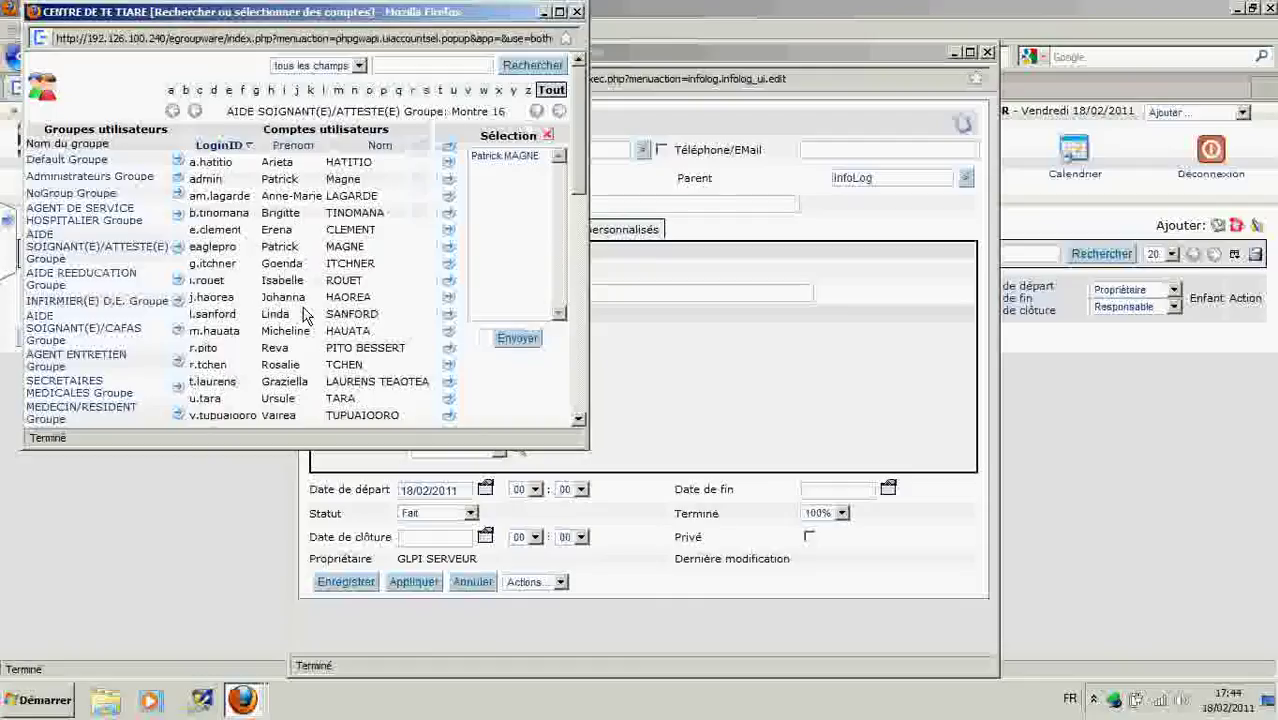
left_click(449, 264)
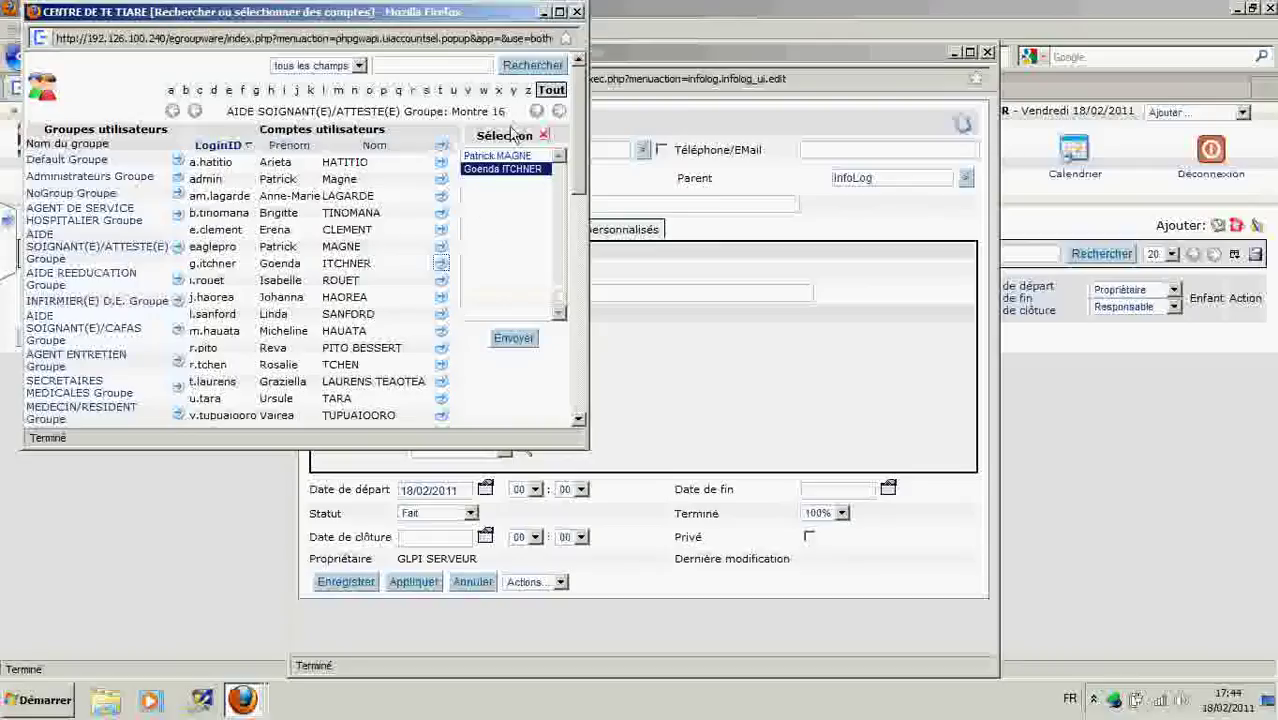
left_click(492, 157)
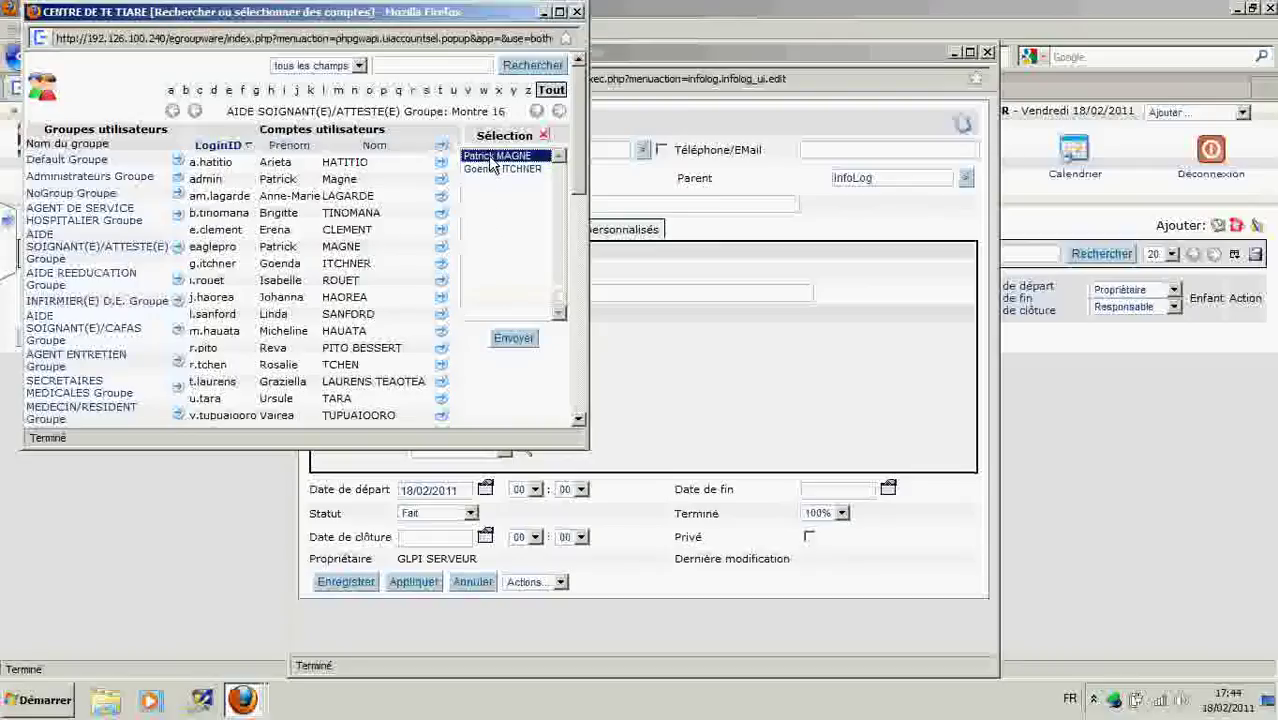
left_click(493, 169)
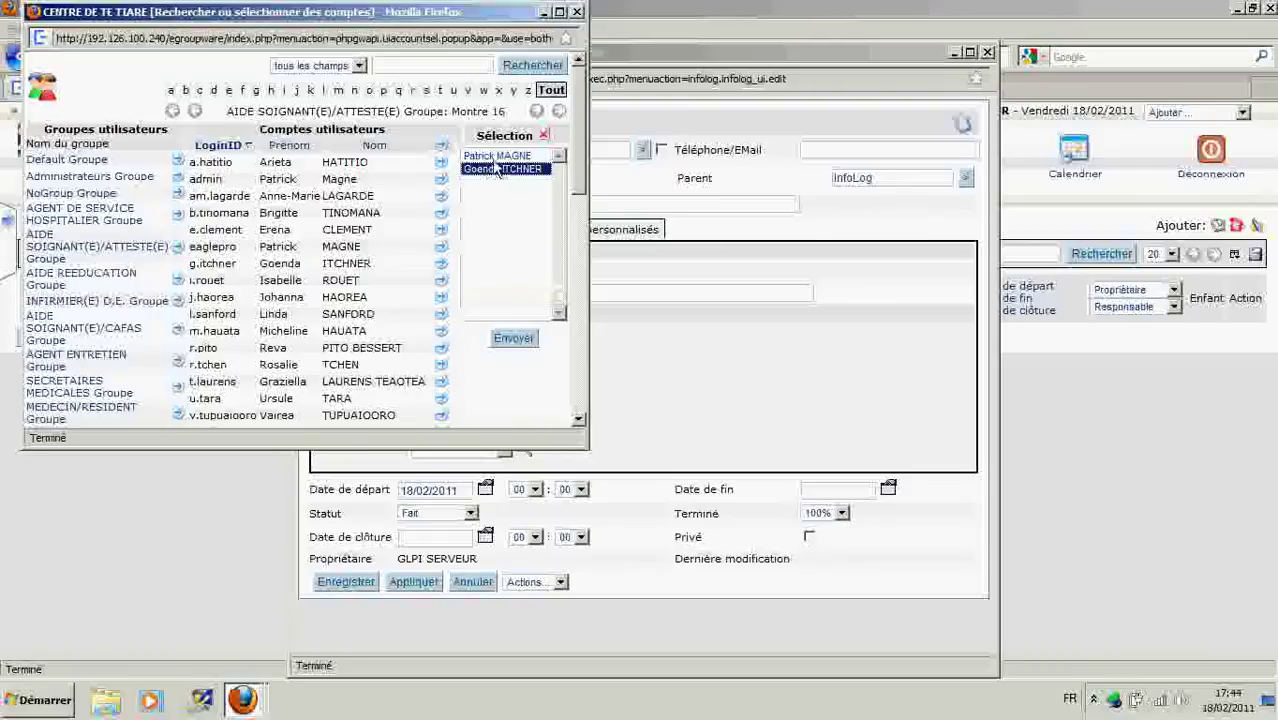
left_click(494, 157)
left_click(496, 169)
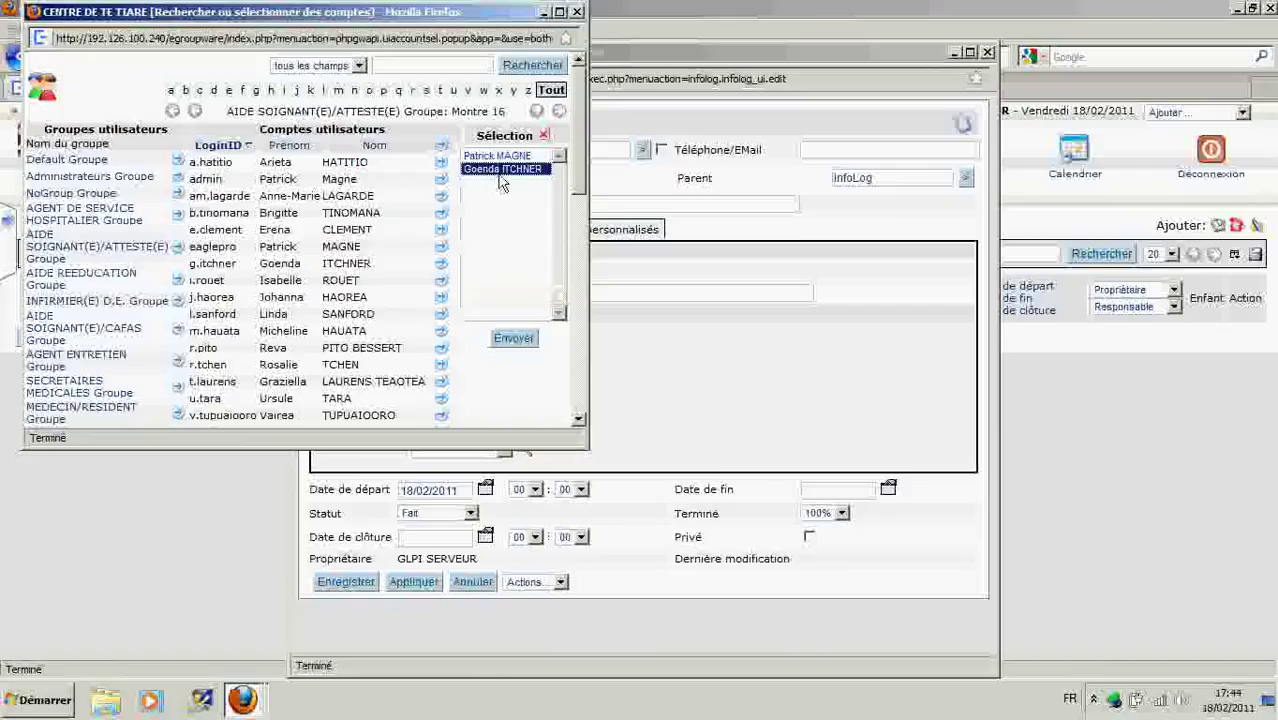
left_click(546, 137)
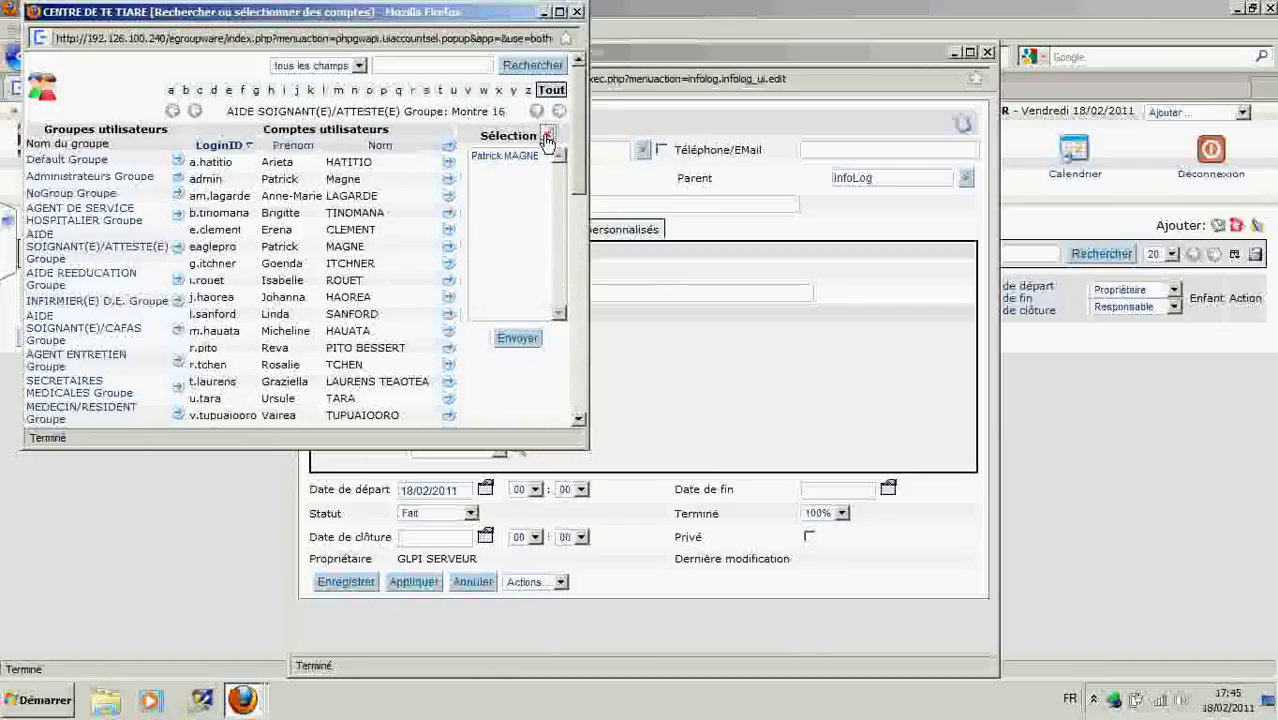
Add two more accounts from the AIDE SOIGNANT(E)/ATTESTE(E) group to the selection and remove both together, keeping only eaglepro.
left_click(448, 249)
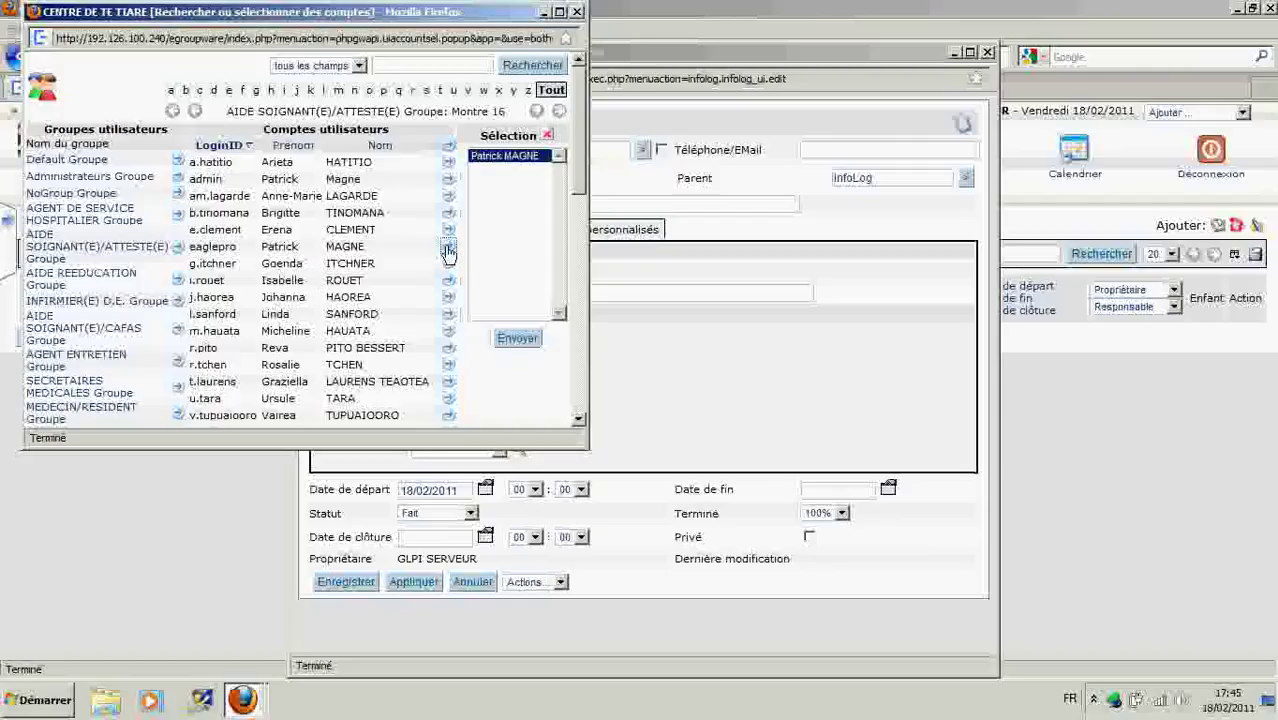
left_click(447, 231)
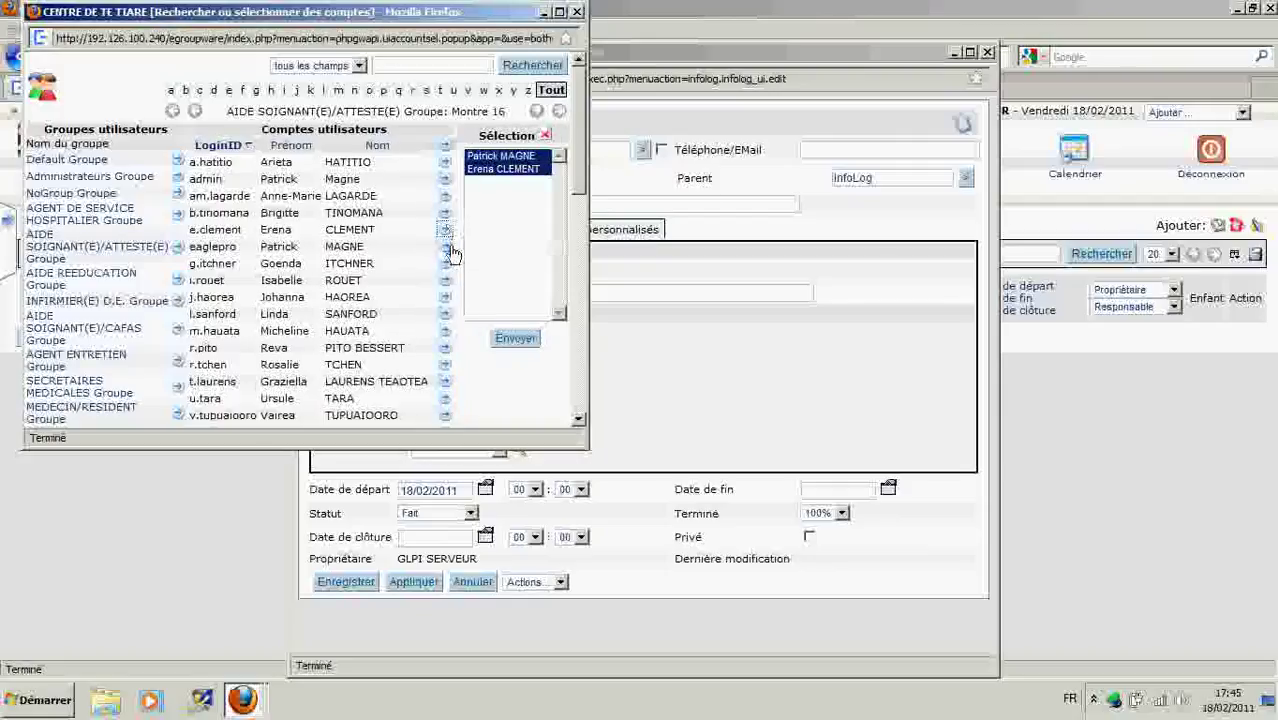
left_click(446, 264)
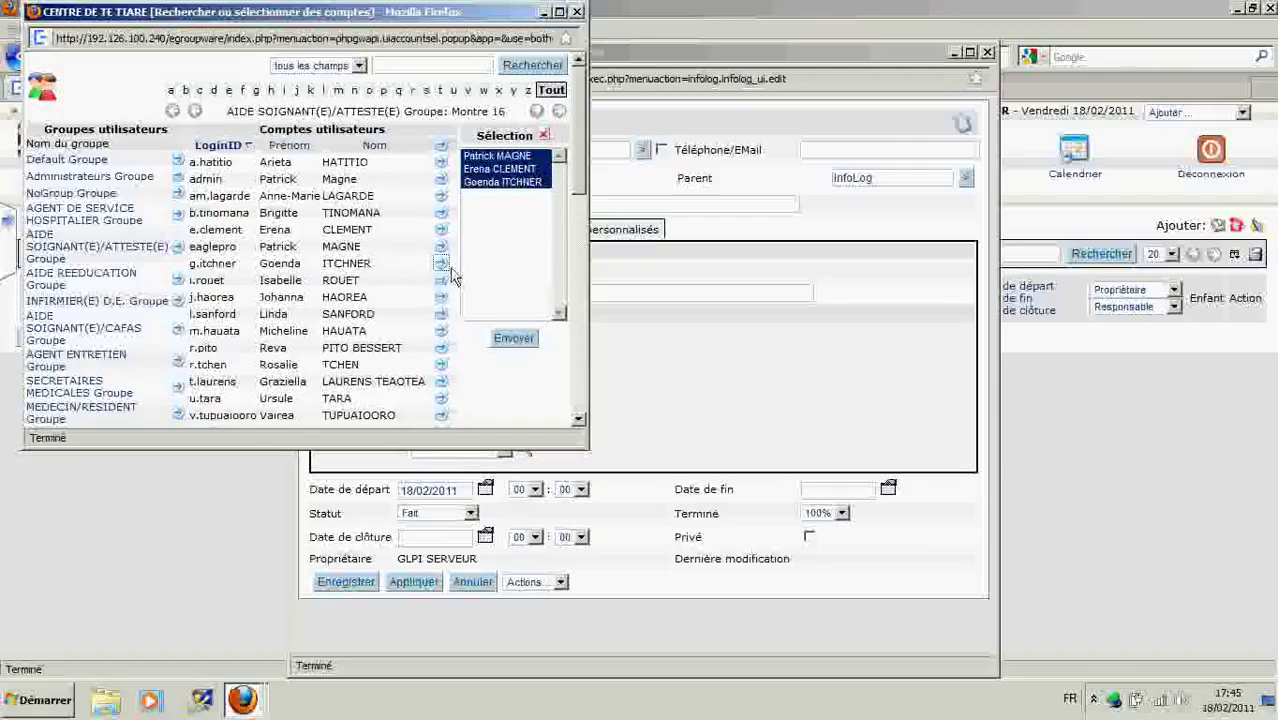
left_click(508, 229)
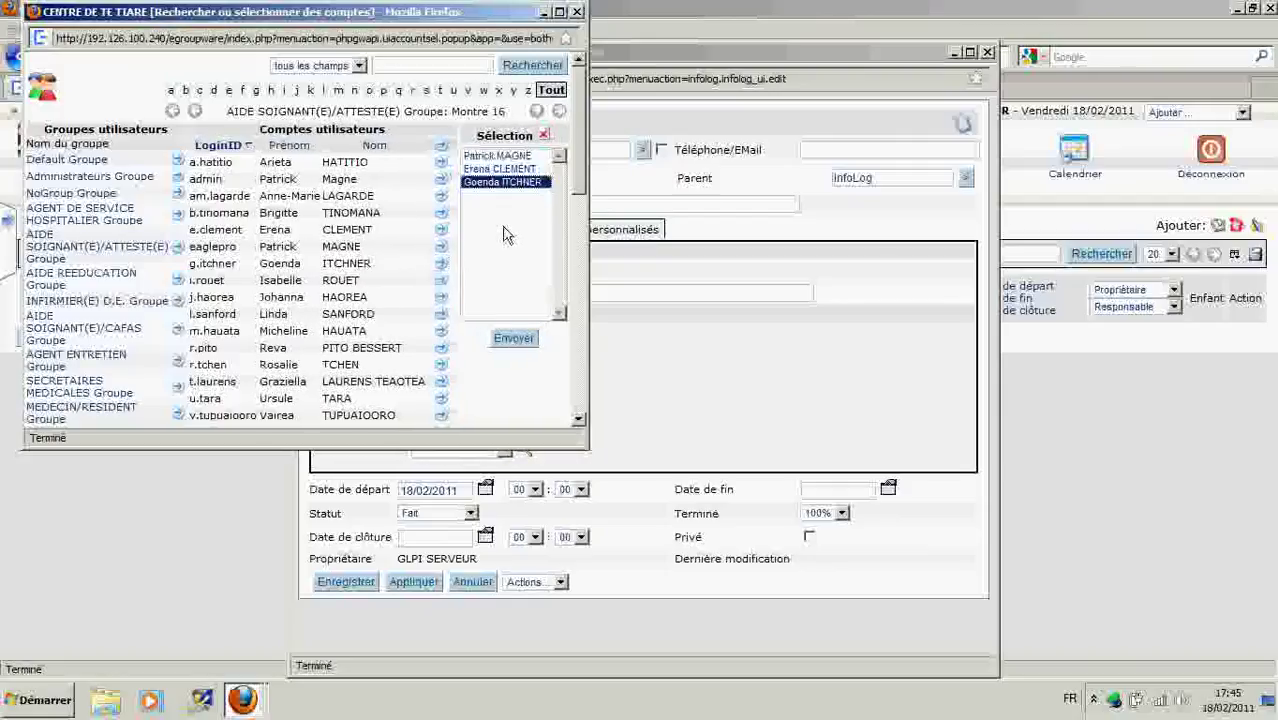
left_click(517, 172, "ctrl")
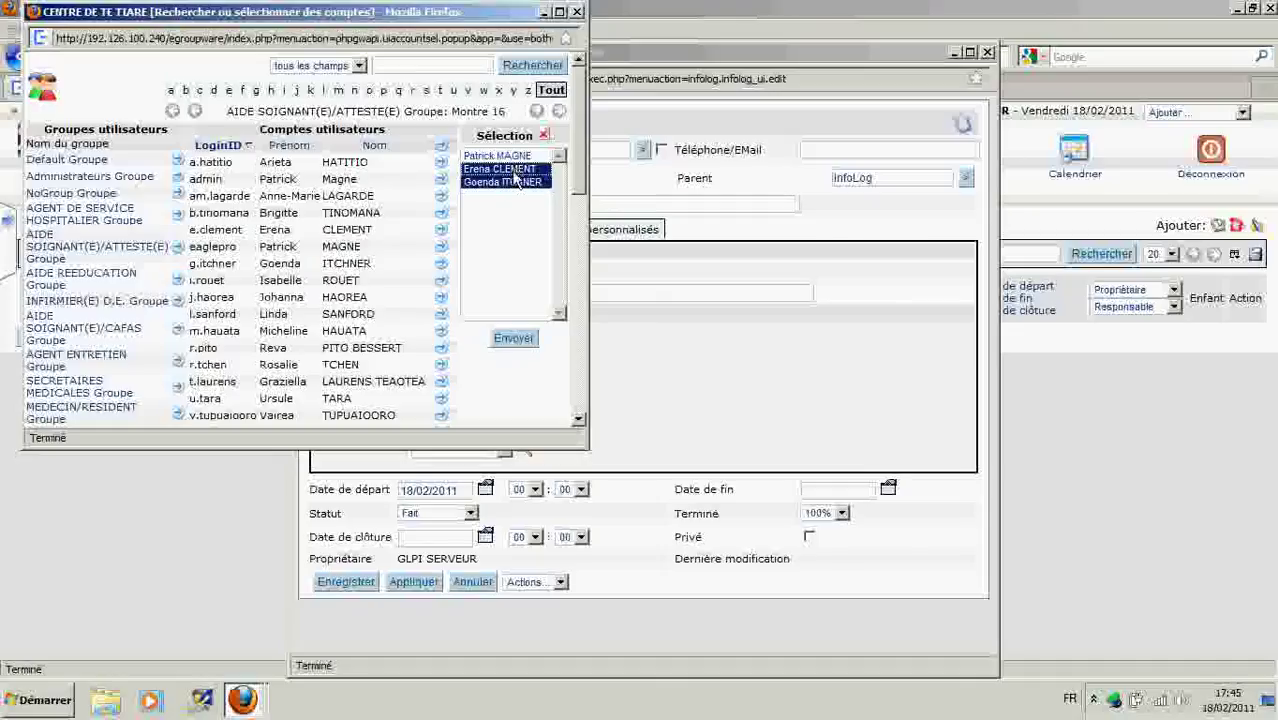
left_click(549, 136)
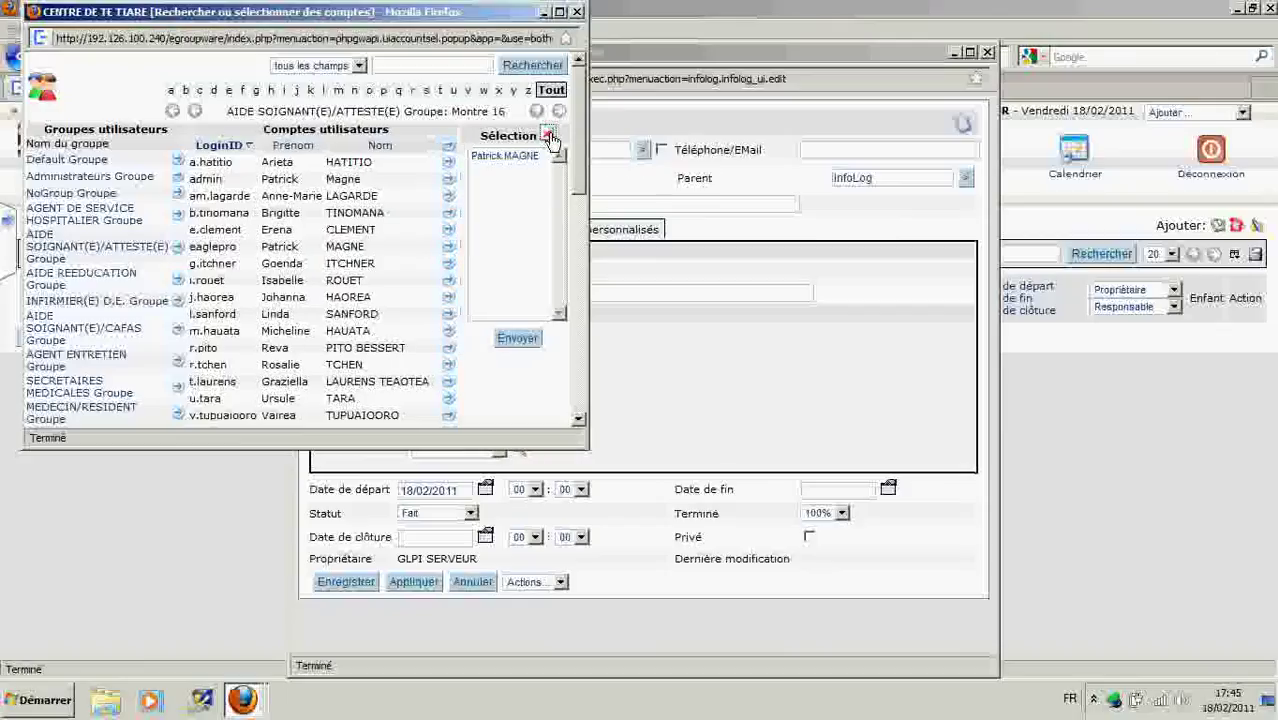
Submit the selected account as the task's Responsable and save the InfoLog entry.
left_click(518, 339)
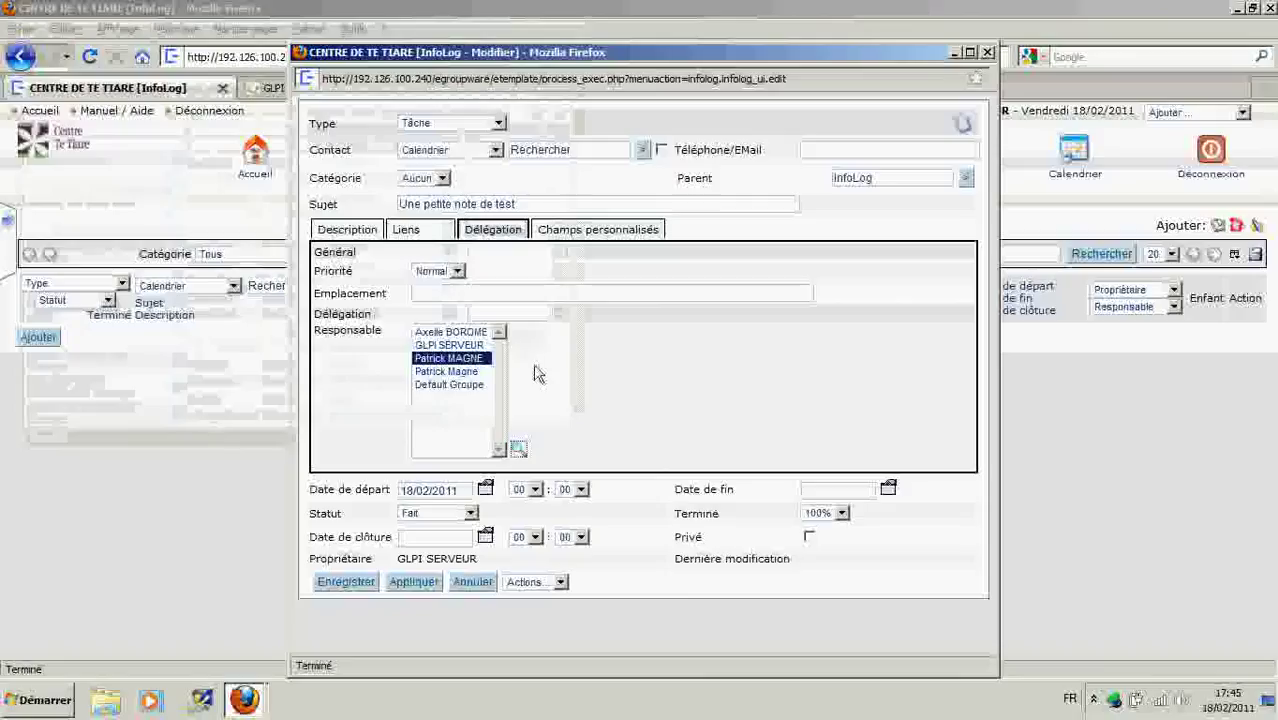
left_click(343, 589)
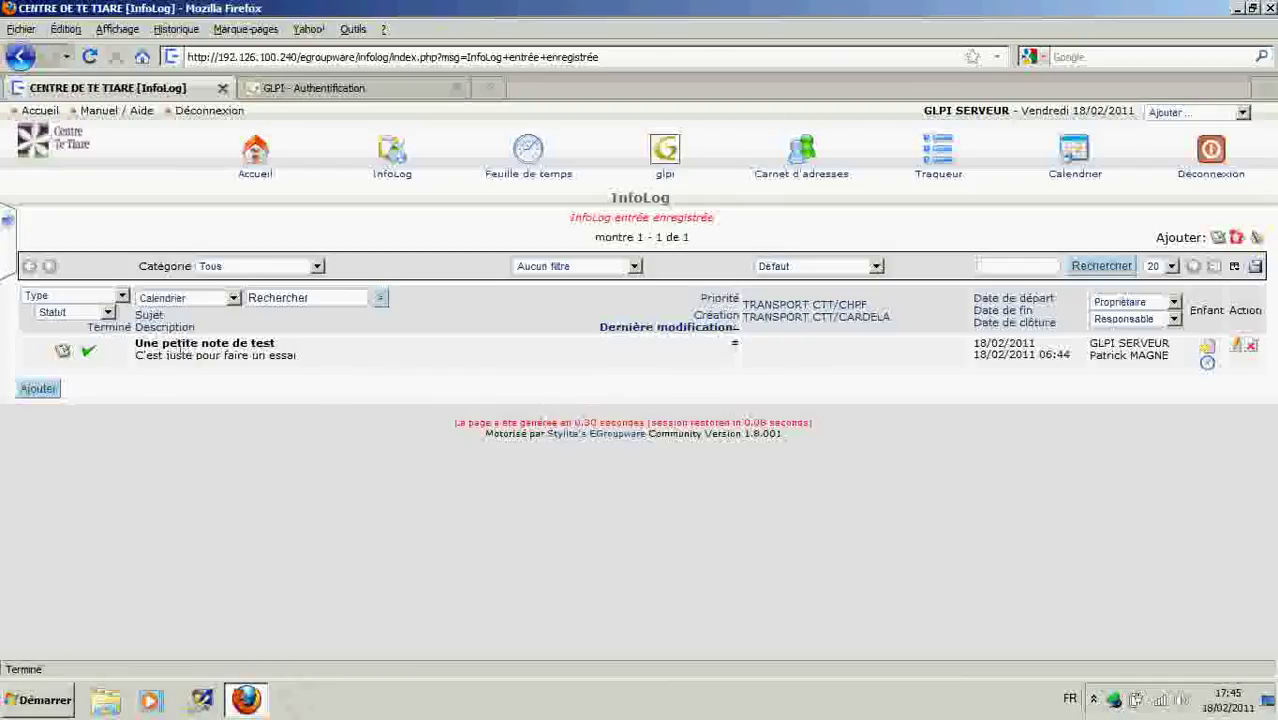
Examine the saved entry's subject, owner and responsible person in the InfoLog list.
left_click_drag(135, 343, 280, 350)
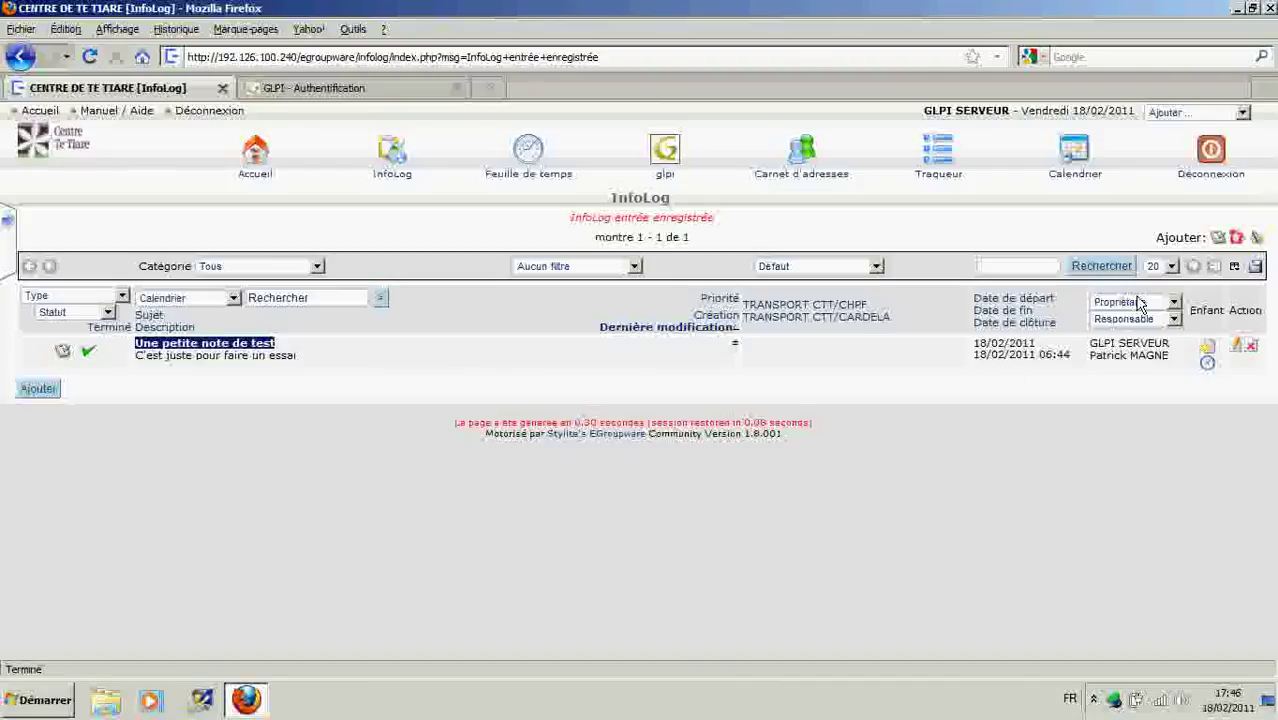
left_click(1096, 345)
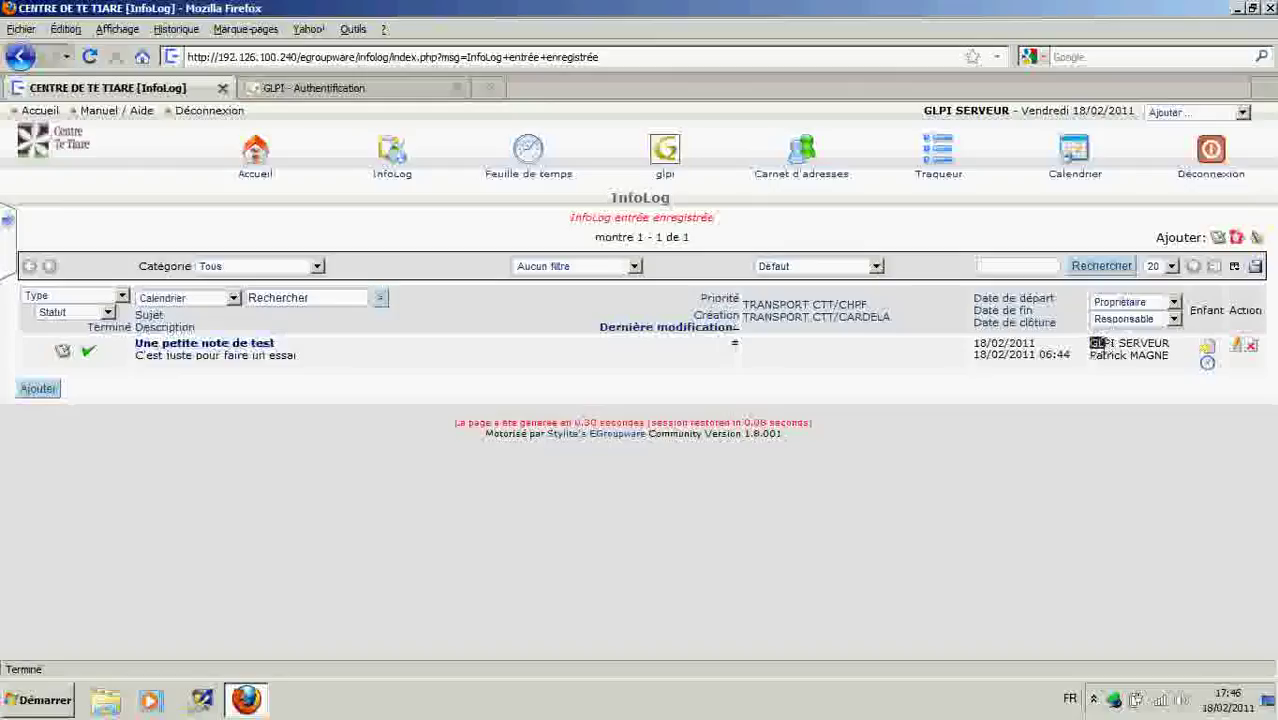
left_click_drag(1096, 345, 1136, 330)
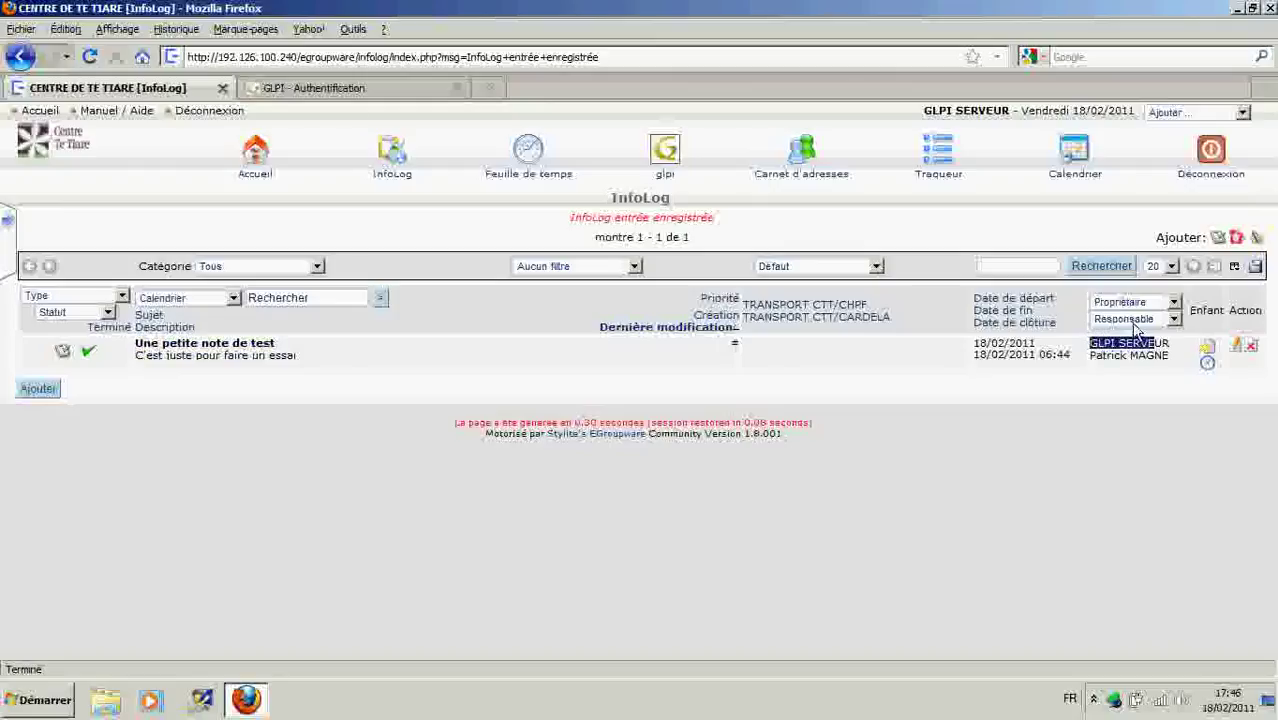
left_click(1094, 366)
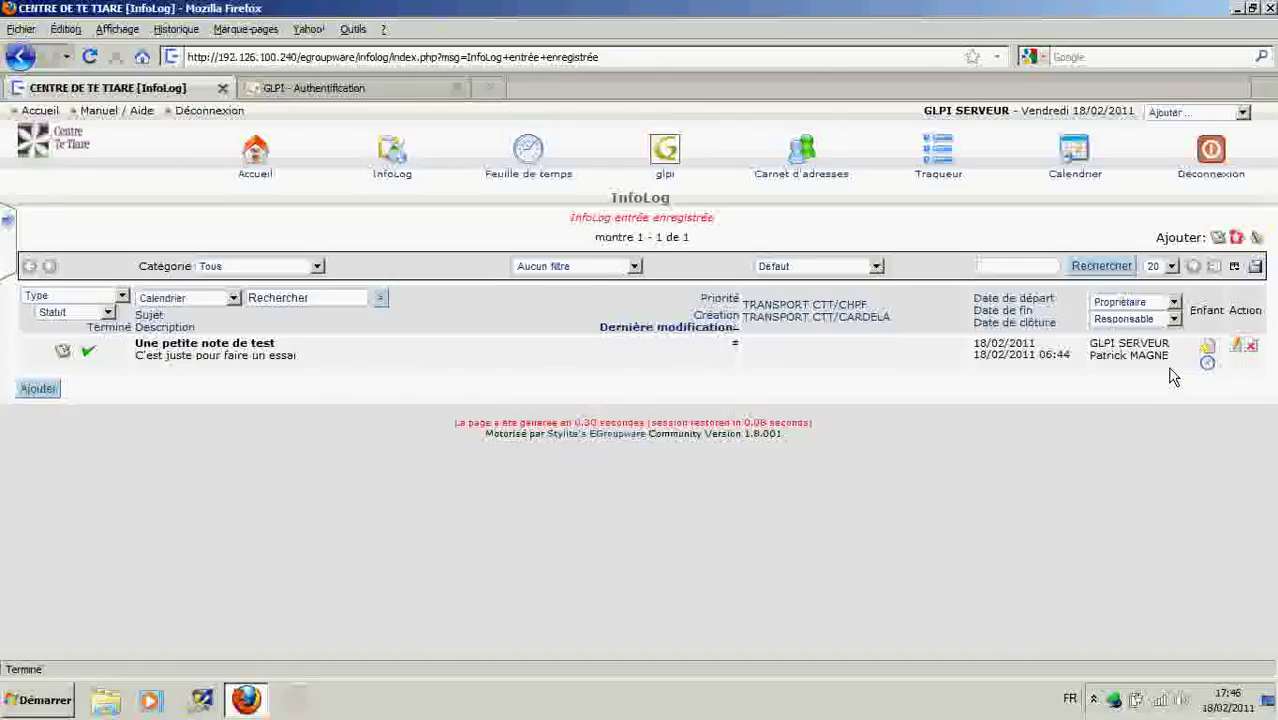
Log out and log back in as eaglepro with that account's password.
left_click(1212, 155)
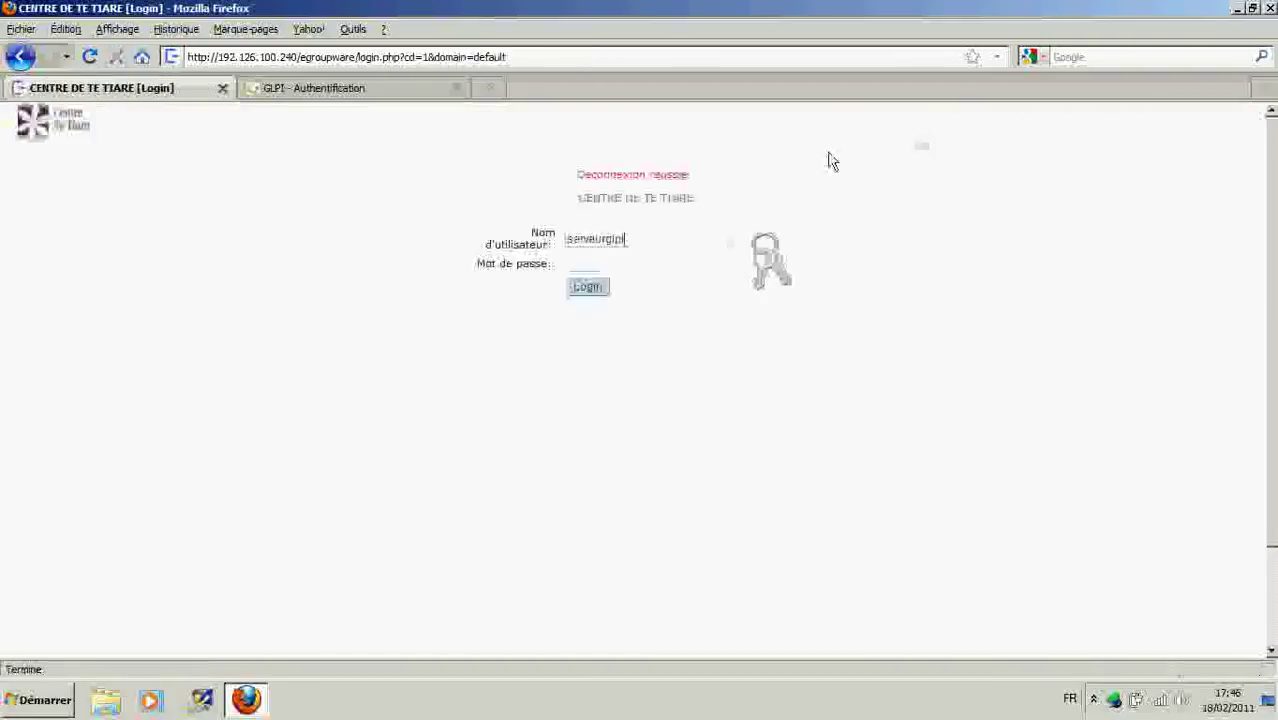
left_click_drag(639, 240, 502, 237)
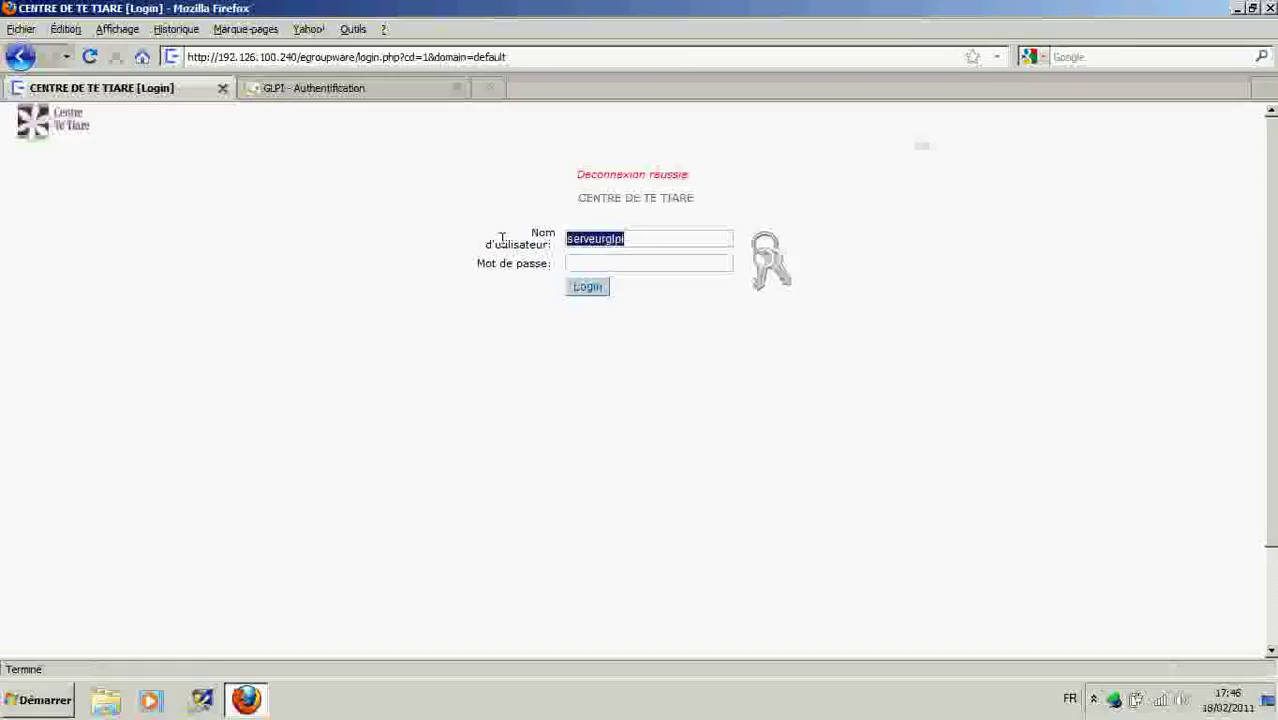
type("eaglepi")
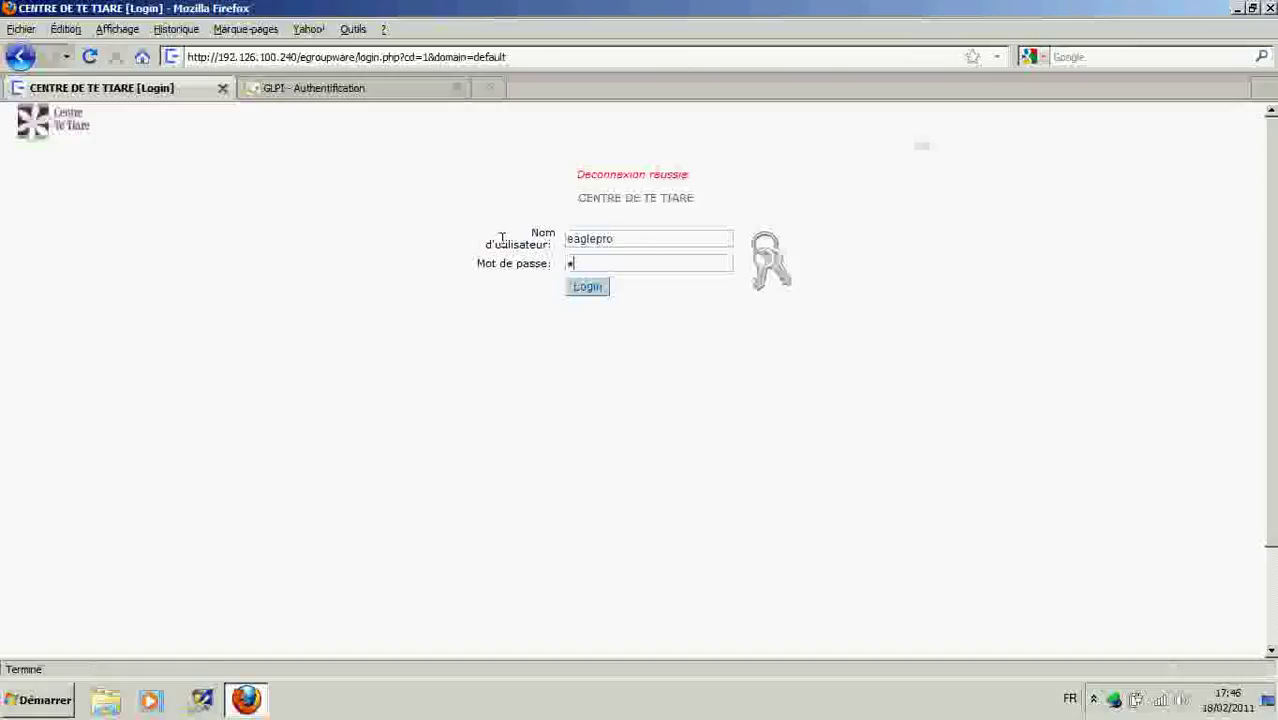
type("••")
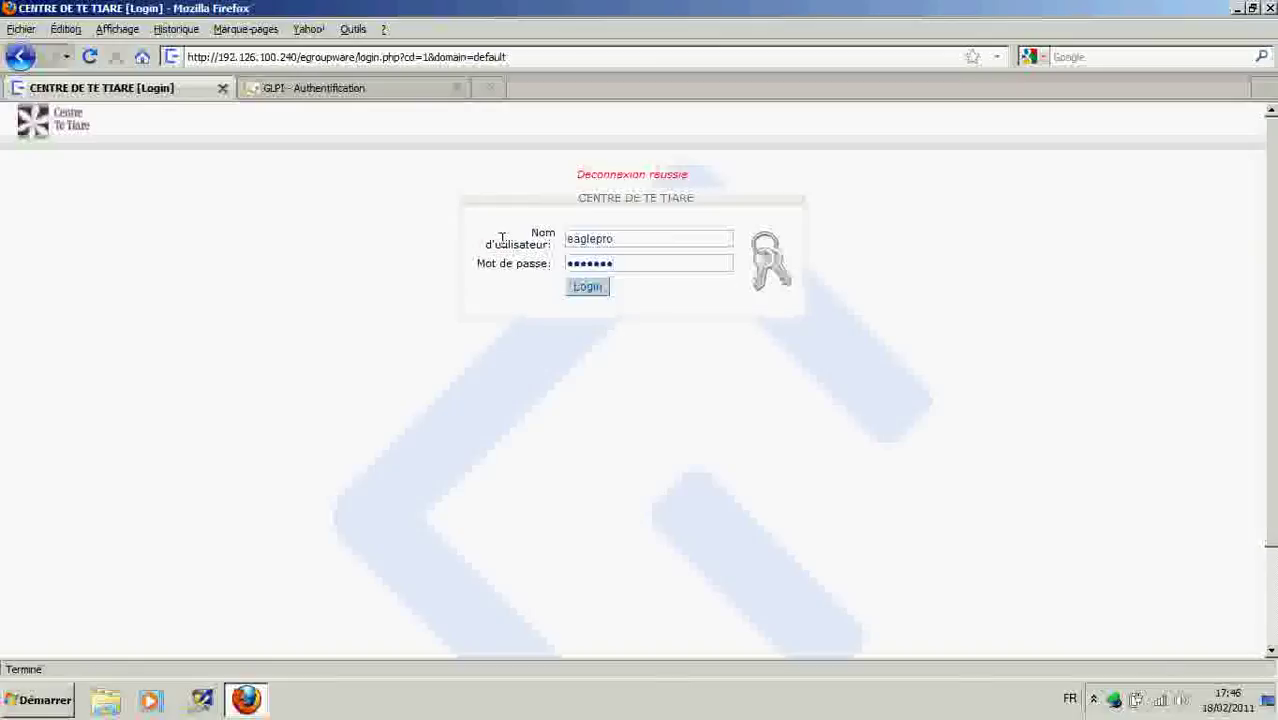
type("•••")
key("Return")
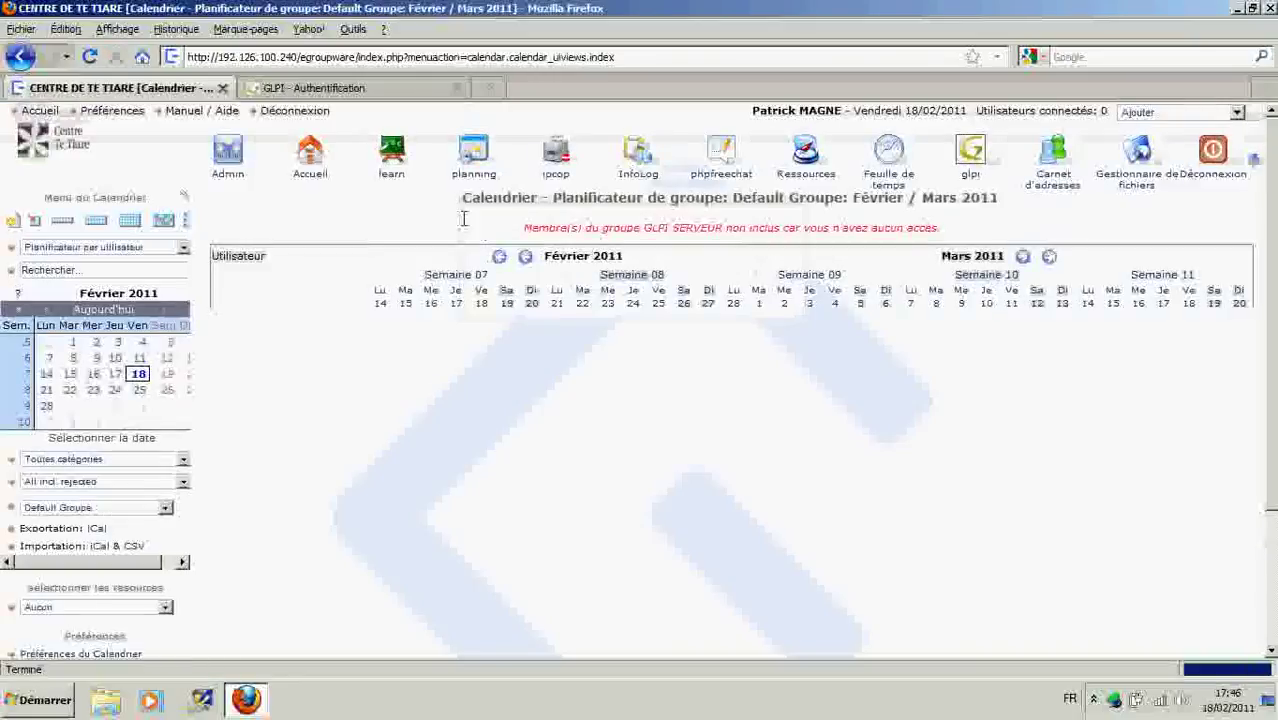
In InfoLog, add a sub-entry to "Une petite note de test" with the description "Merci le test est validé" and save it.
left_click(635, 168)
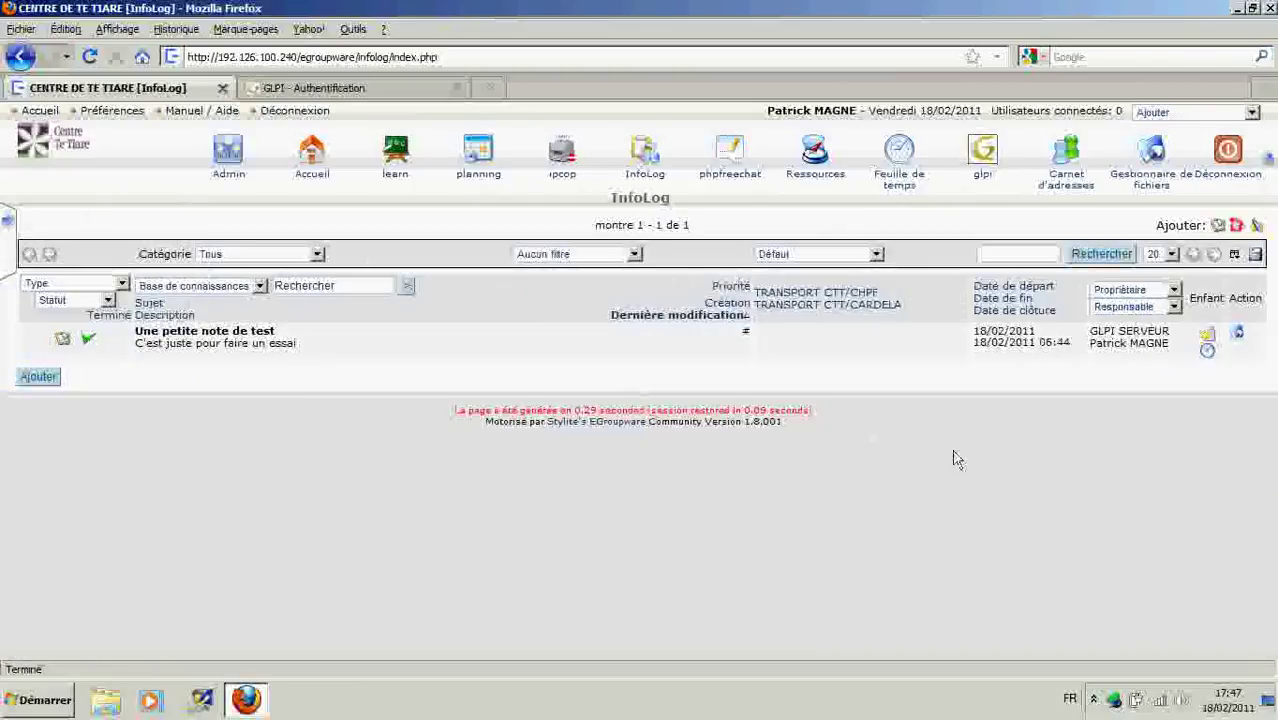
left_click(1208, 336)
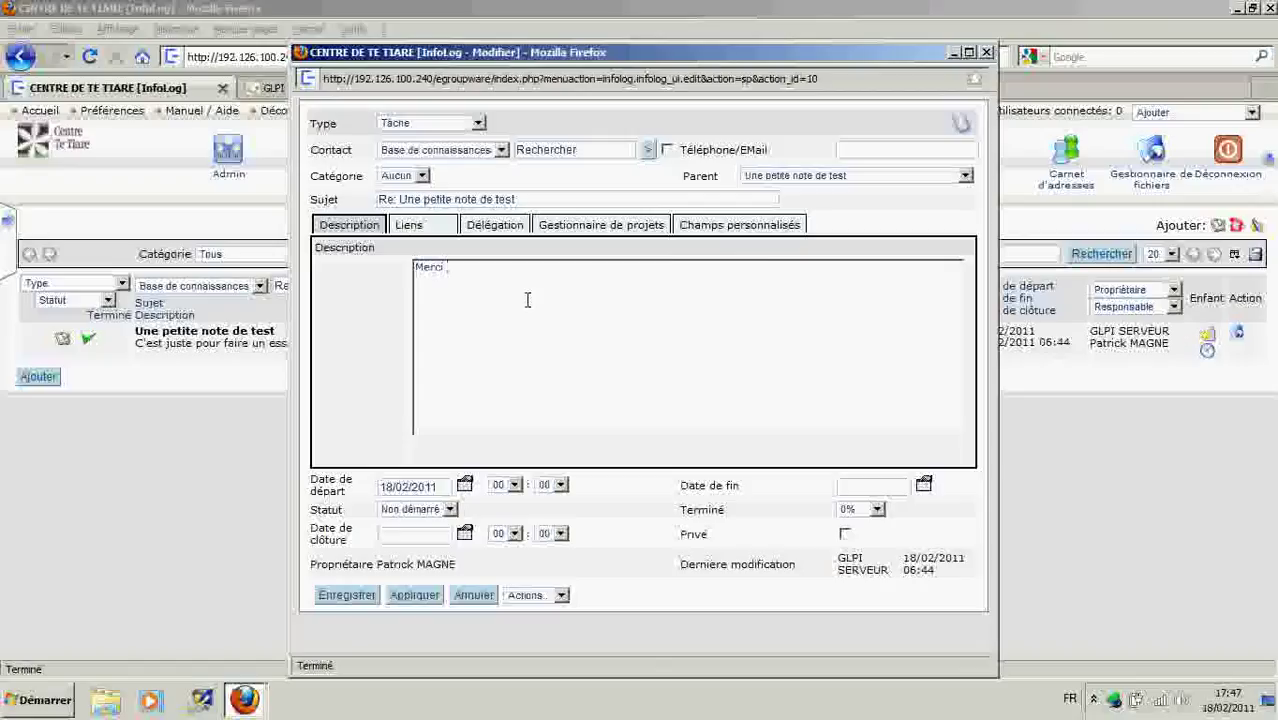
type("test est validé")
left_click(340, 597)
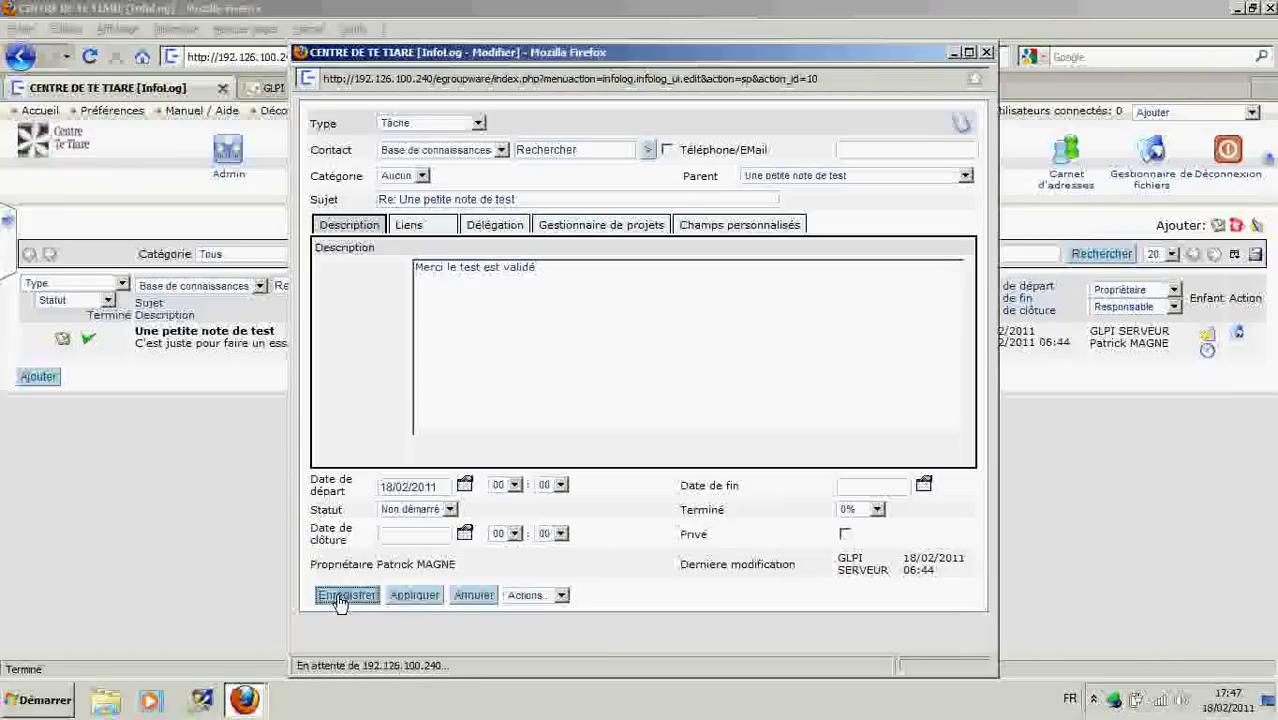